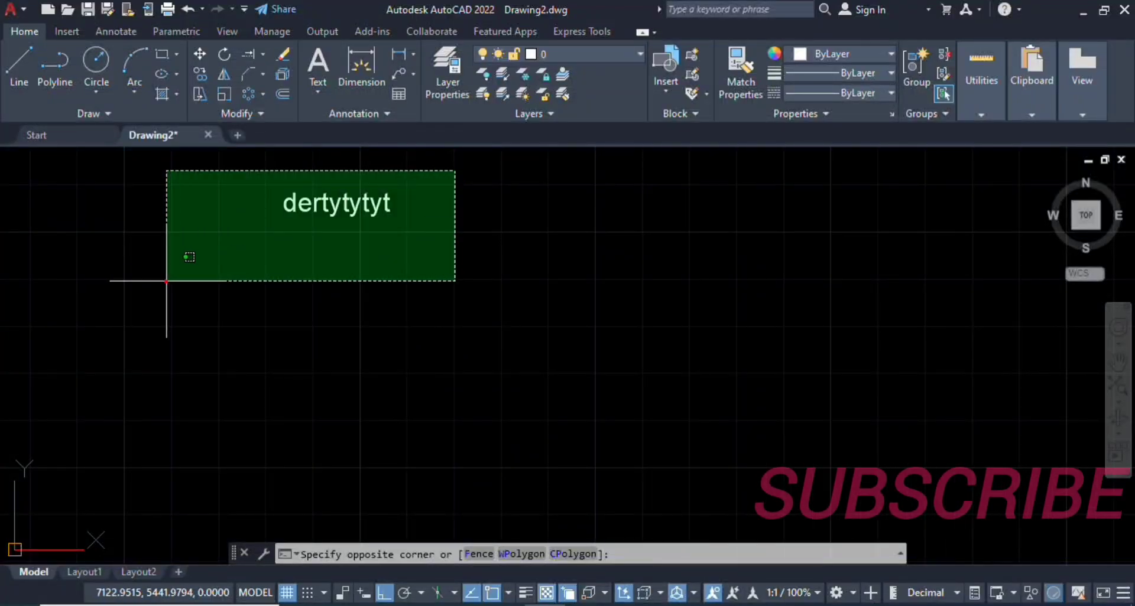
Step: Erase the dertytytyt text so model space is left empty
left_click(168, 279)
key("Delete")
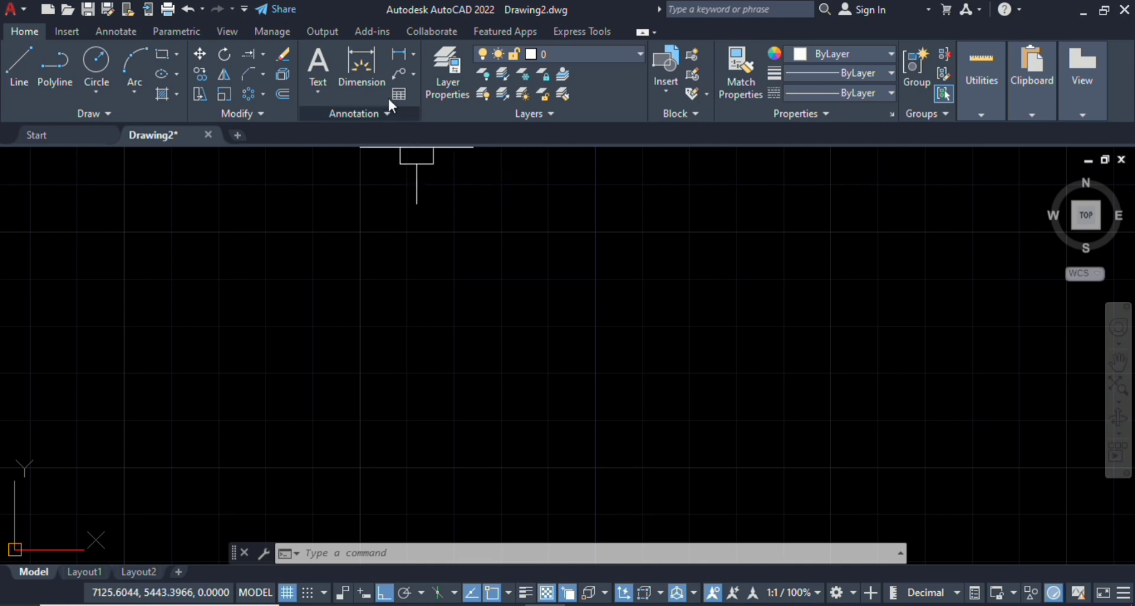
Step: Place a multiline text reading 'room' near the top of the drawing
left_click(317, 70)
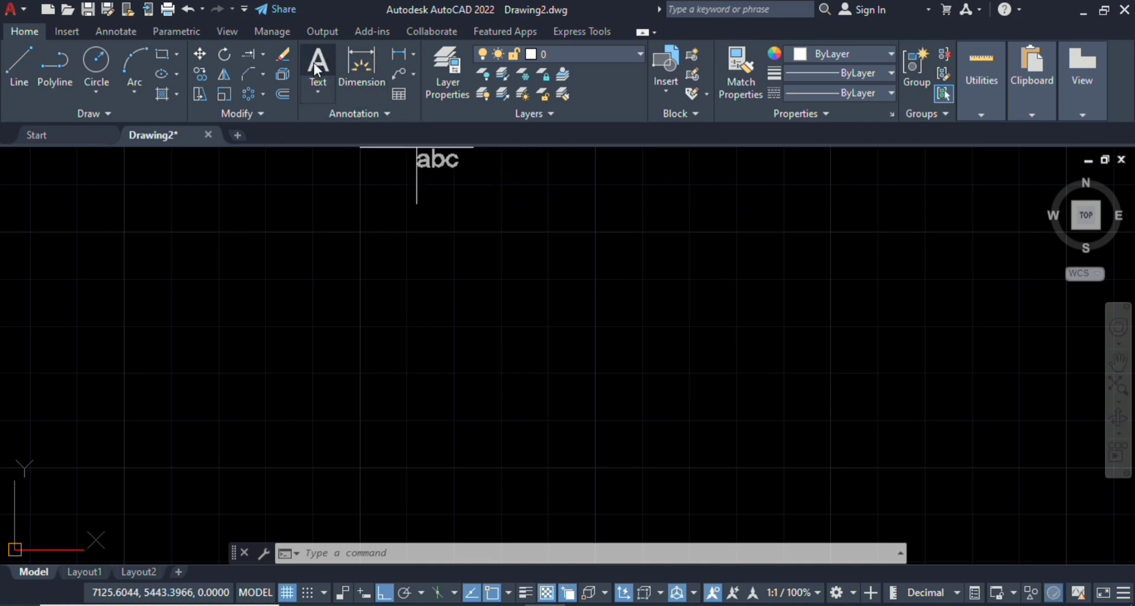
scroll(515, 301, "up", 1)
scroll(516, 301, "up", 3)
scroll(443, 246, "down", 5)
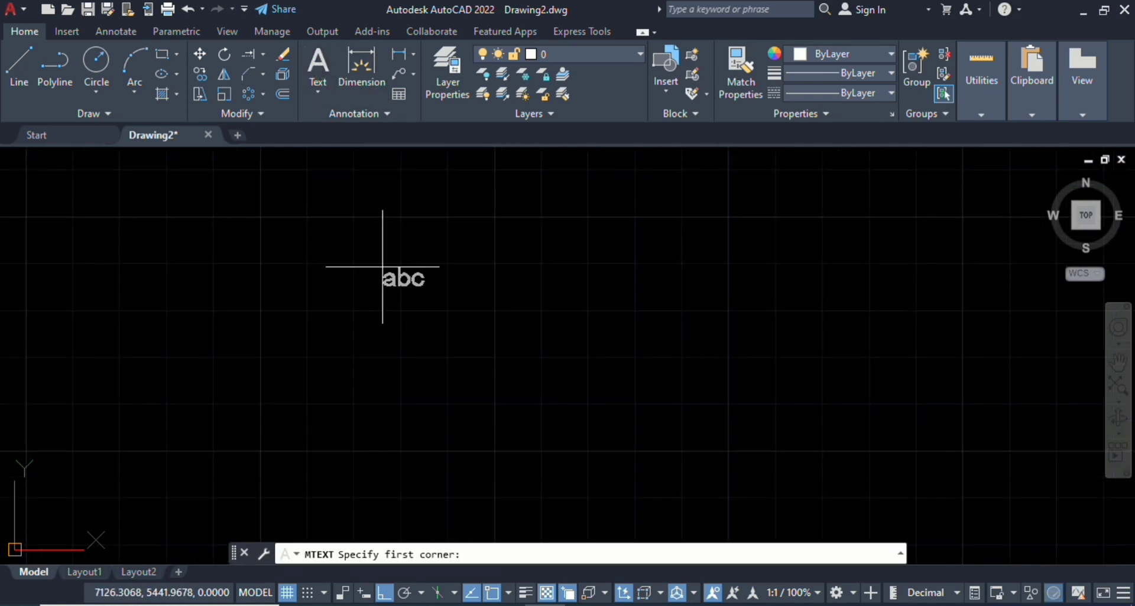
scroll(383, 263, "down", 5)
scroll(413, 254, "up", 3)
left_click(335, 201)
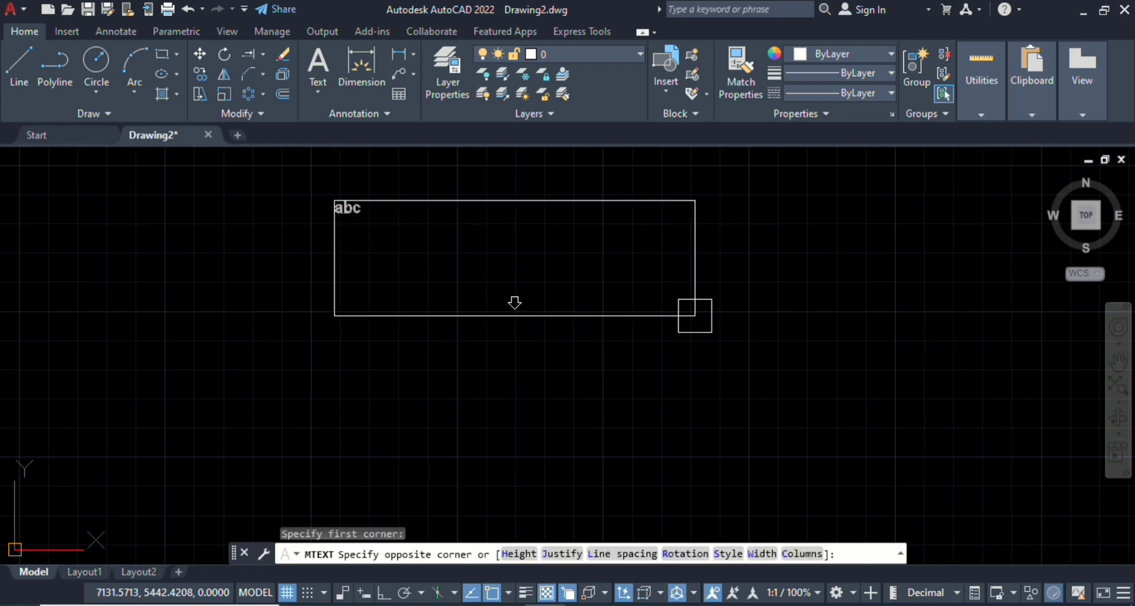
left_click(695, 316)
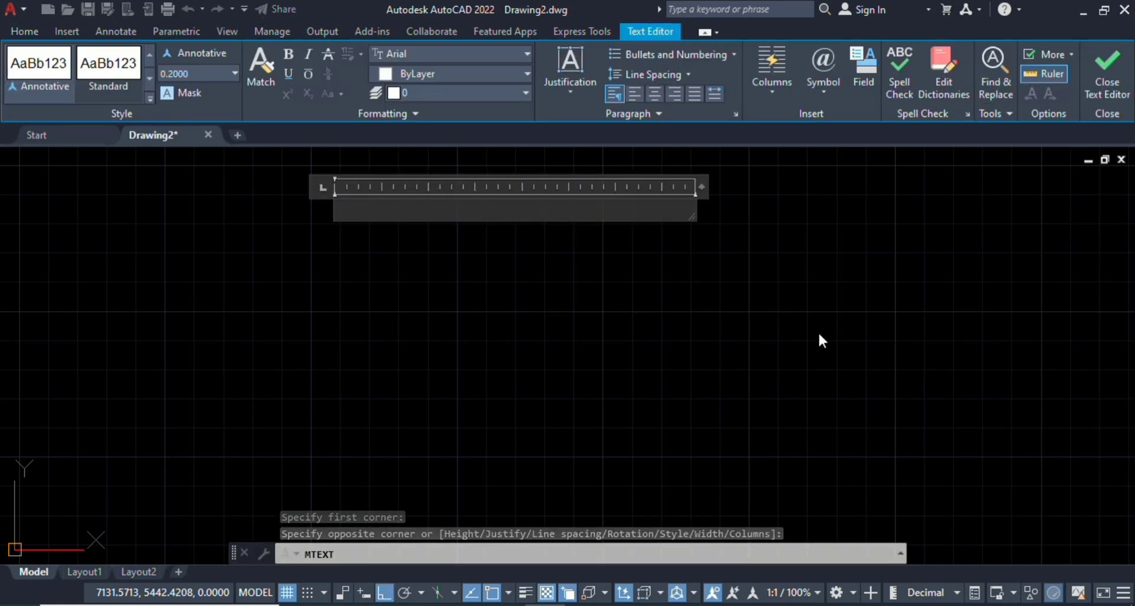
type("roo")
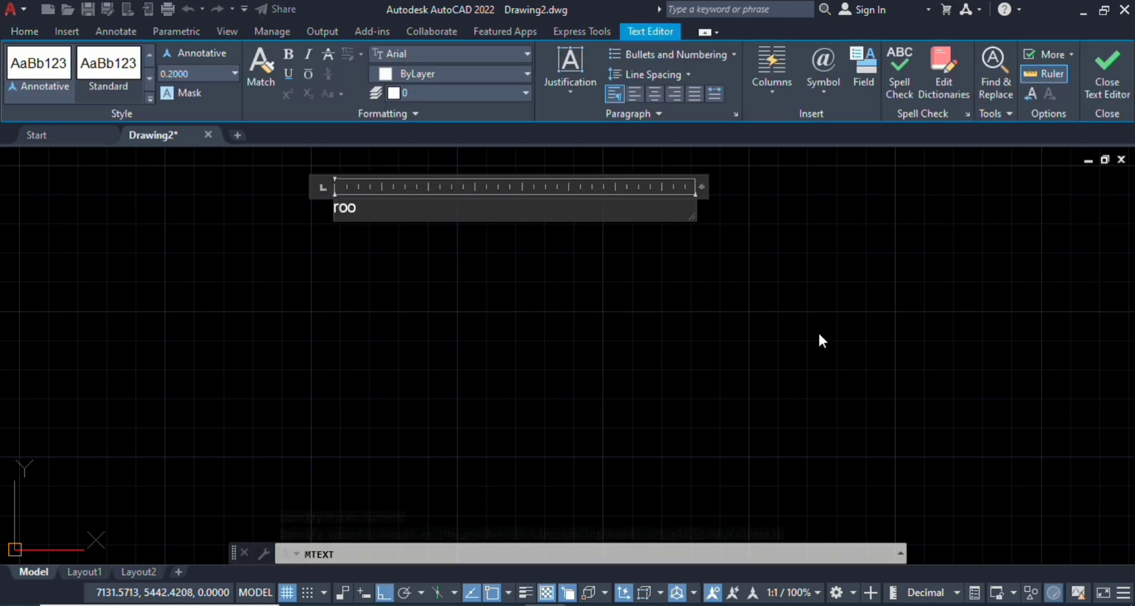
type("m")
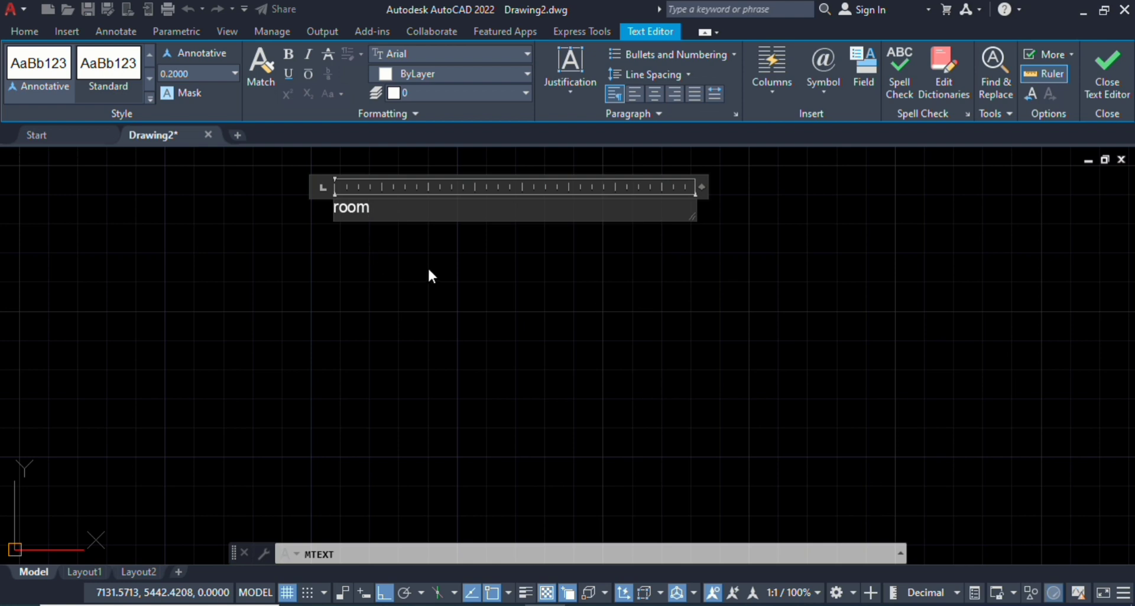
left_click(428, 274)
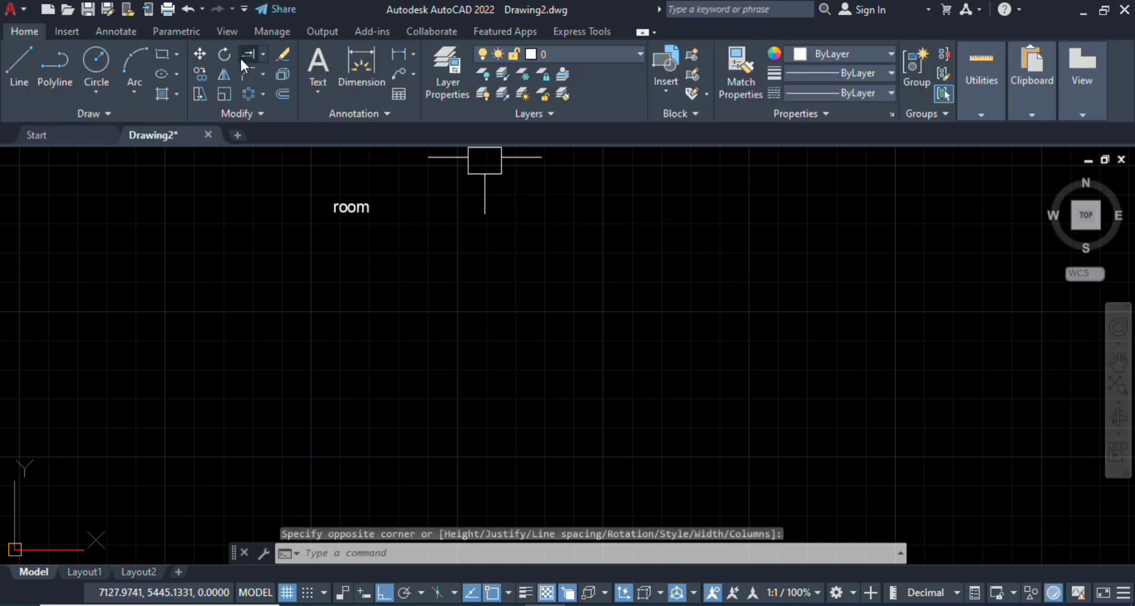
Step: Start a second multiline text to the right of room, typing 'dssffgcfdd'
left_click(314, 51)
left_click(498, 223)
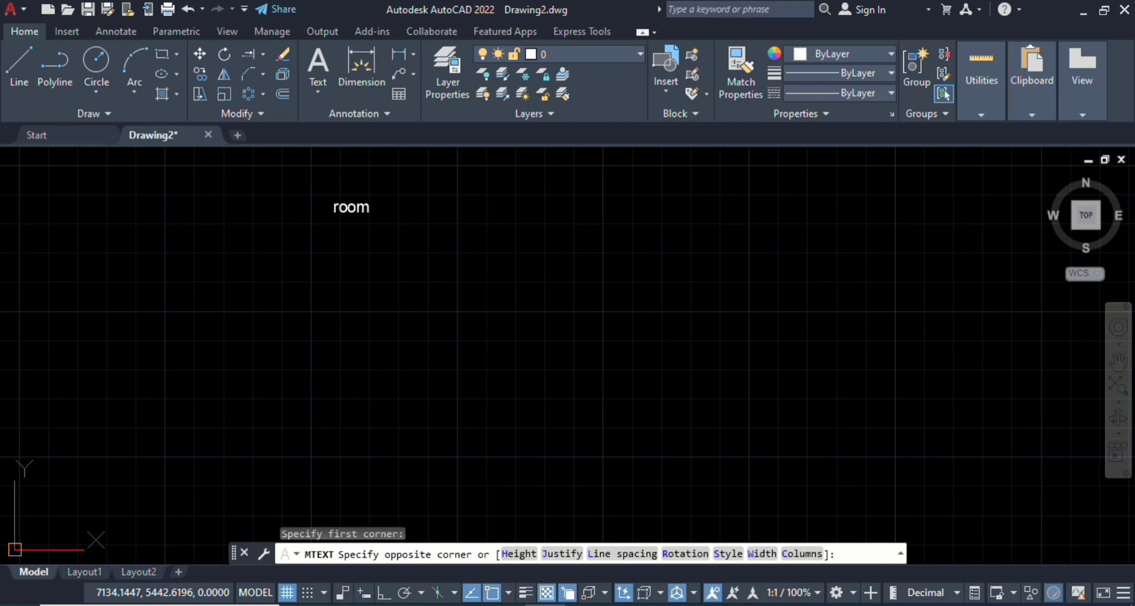
left_click(850, 317)
type("dssff")
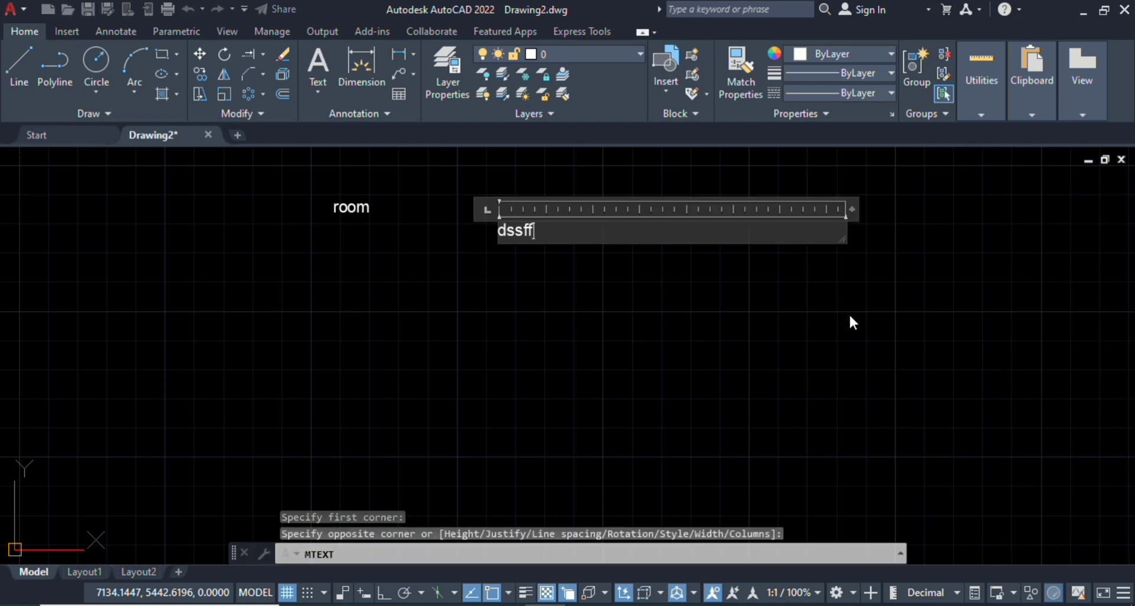
type("gcfdd")
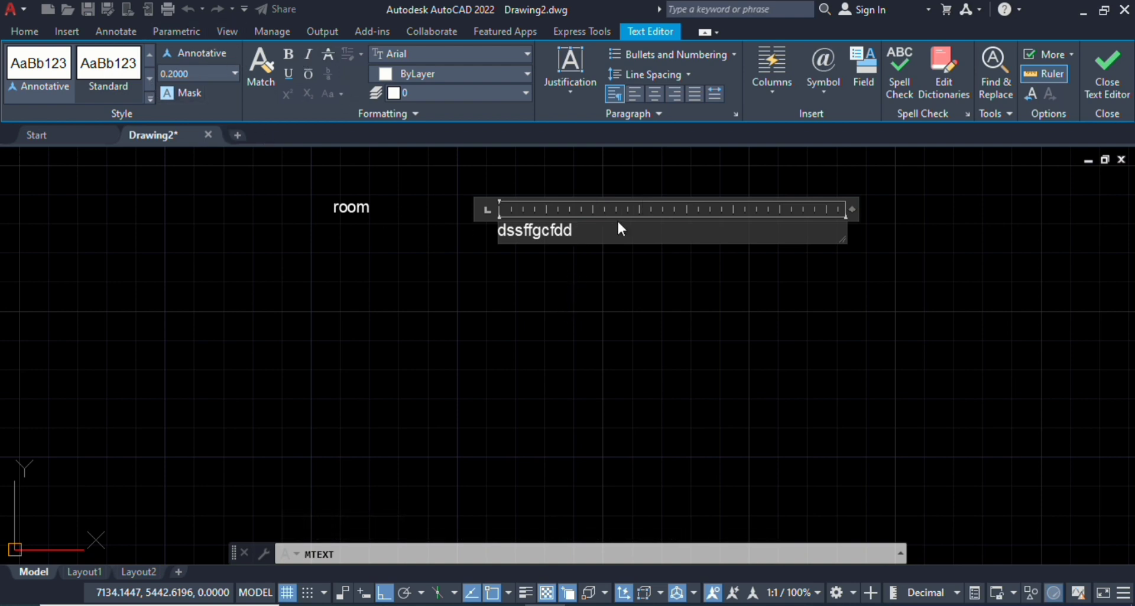
Step: Make the dssffgcfdd text yellow and underlined, with bold and italic turned off
left_click_drag(584, 230, 499, 233)
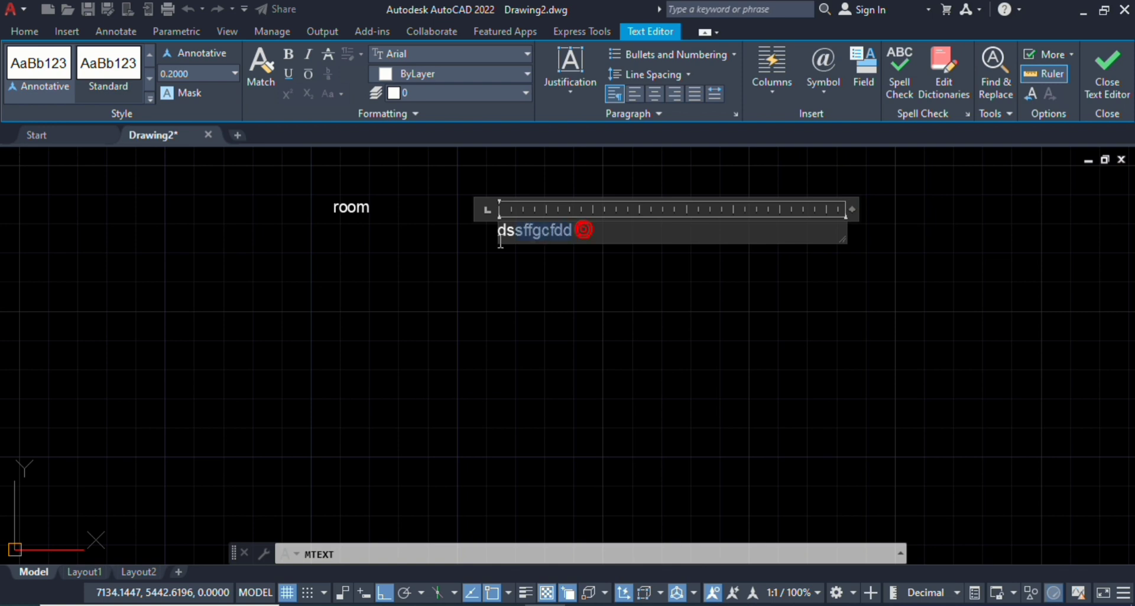
left_click(438, 73)
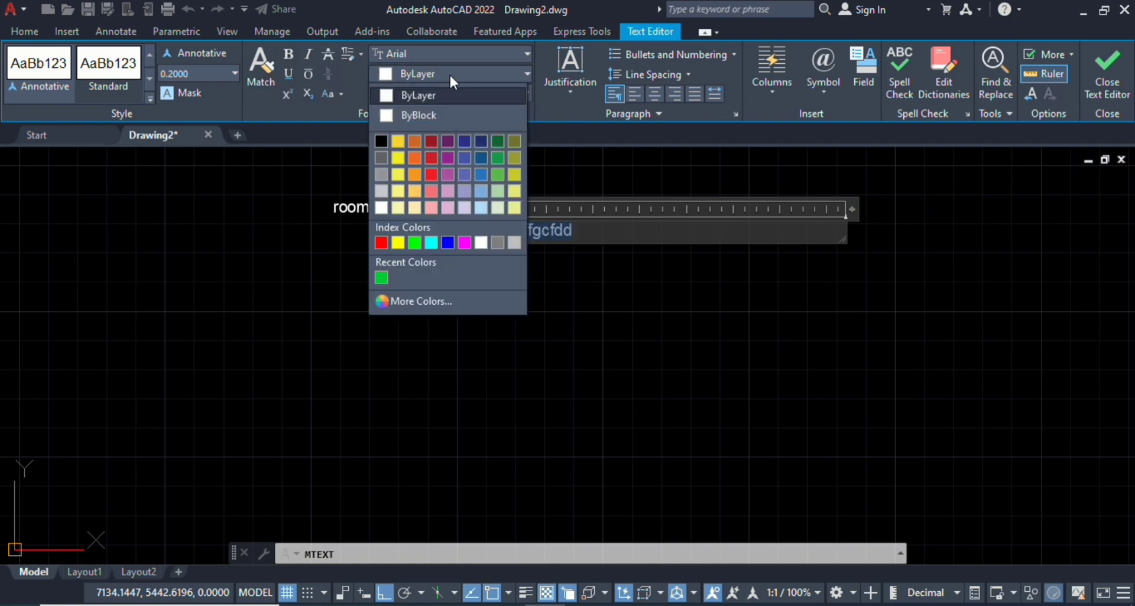
left_click(401, 242)
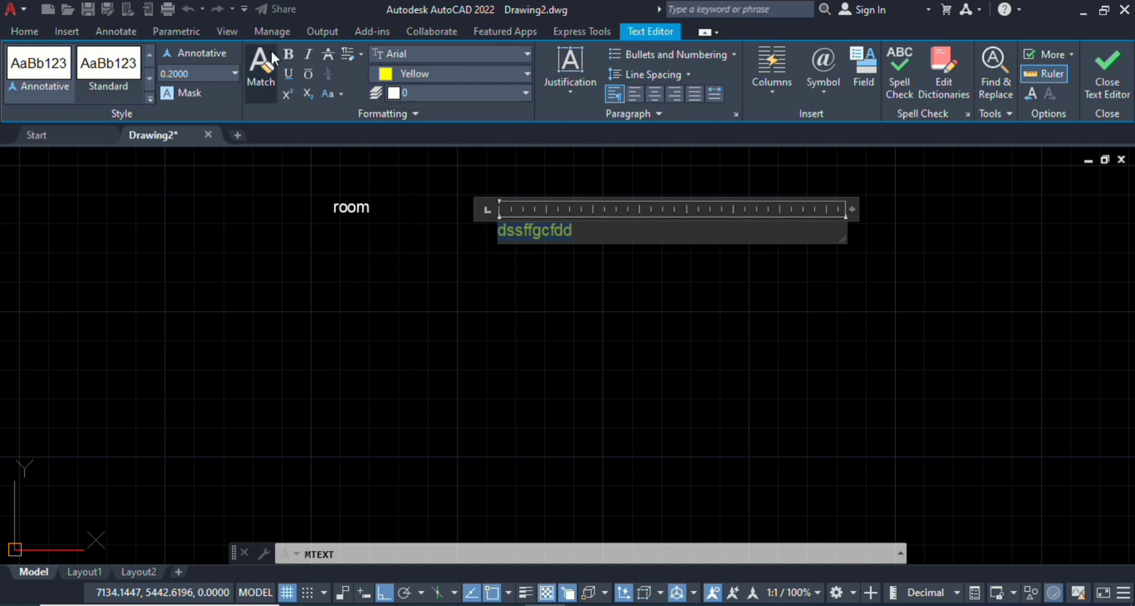
left_click(289, 56)
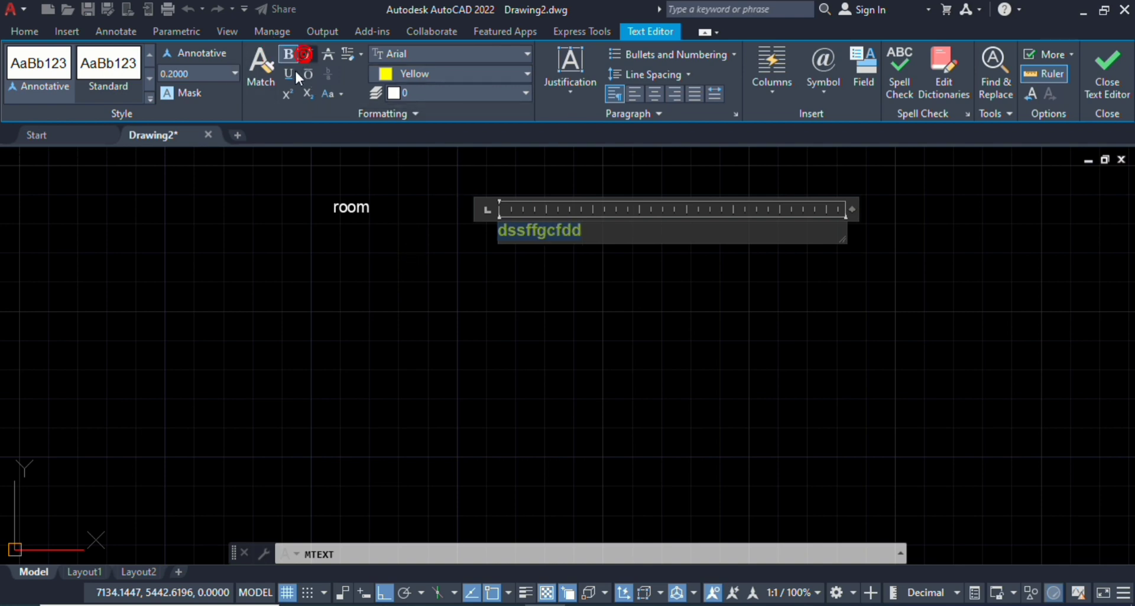
left_click(292, 77)
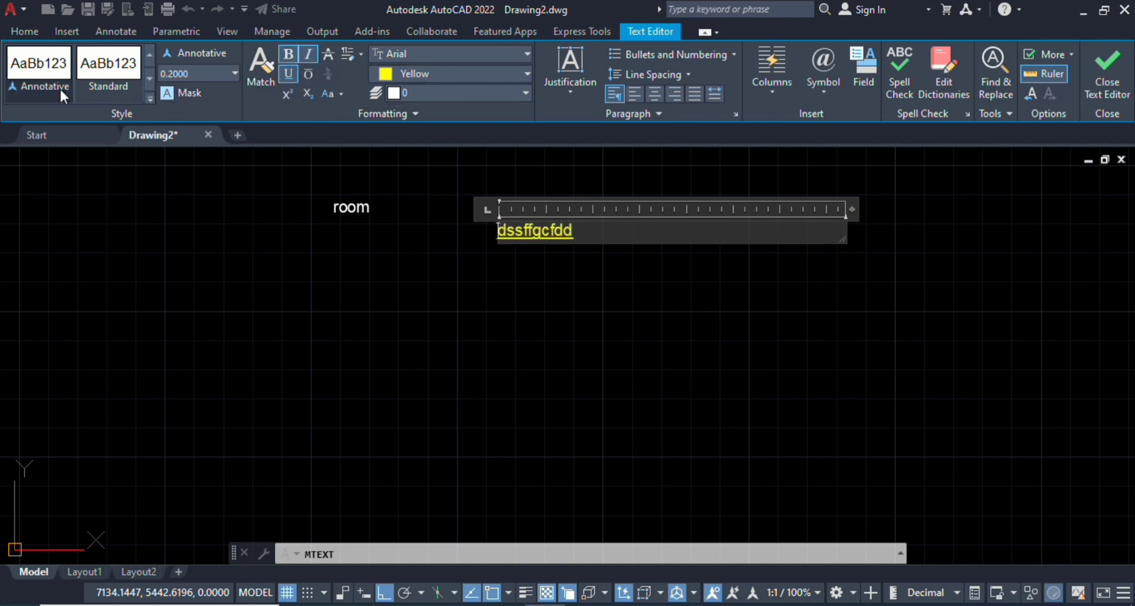
left_click(124, 69)
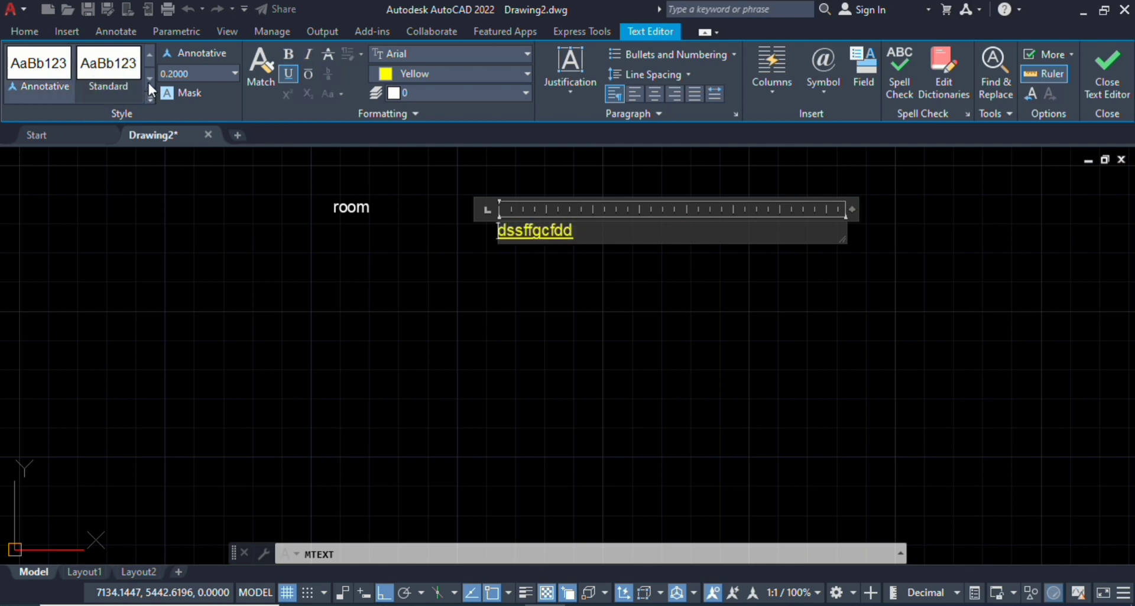
left_click(151, 100)
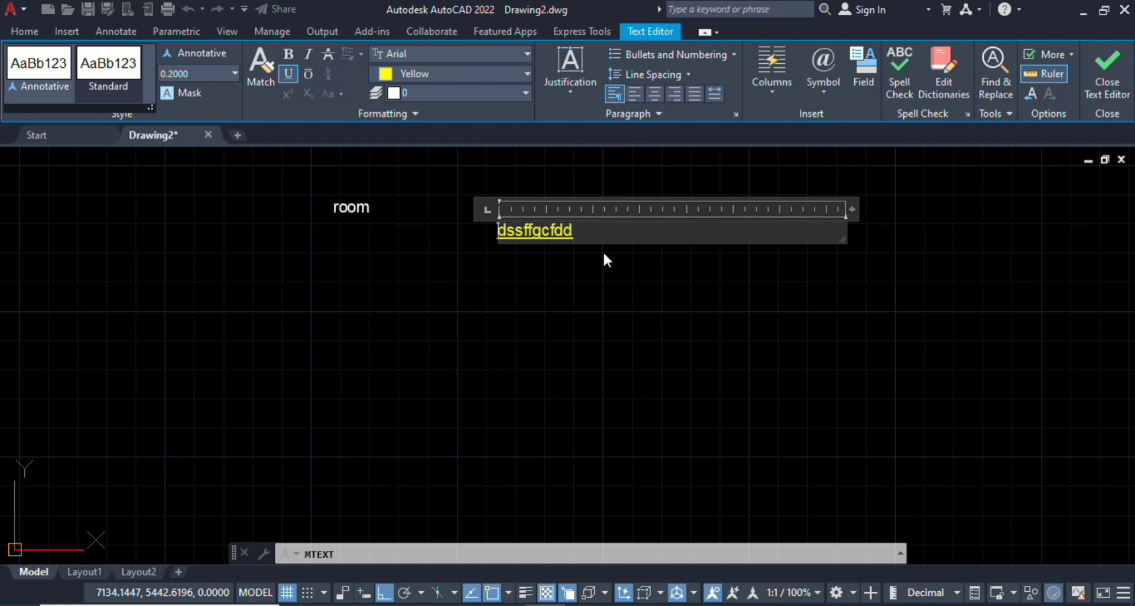
Step: Set the dssffgcfdd text height to 3 and finish editing it
double_click(591, 232)
double_click(609, 233)
type("3")
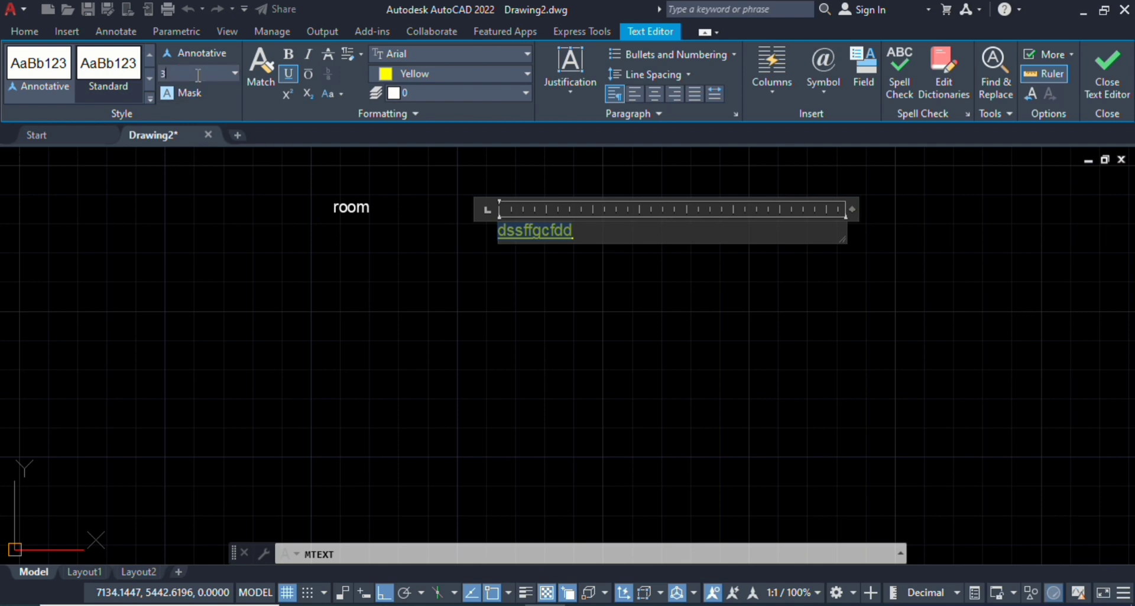
key("Return")
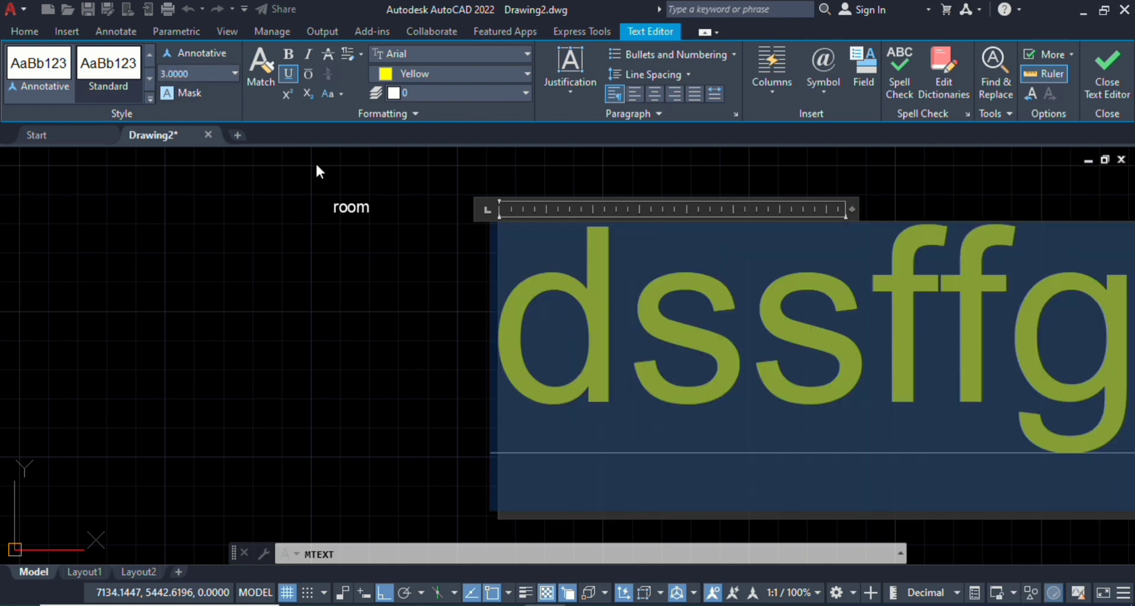
left_click(334, 327)
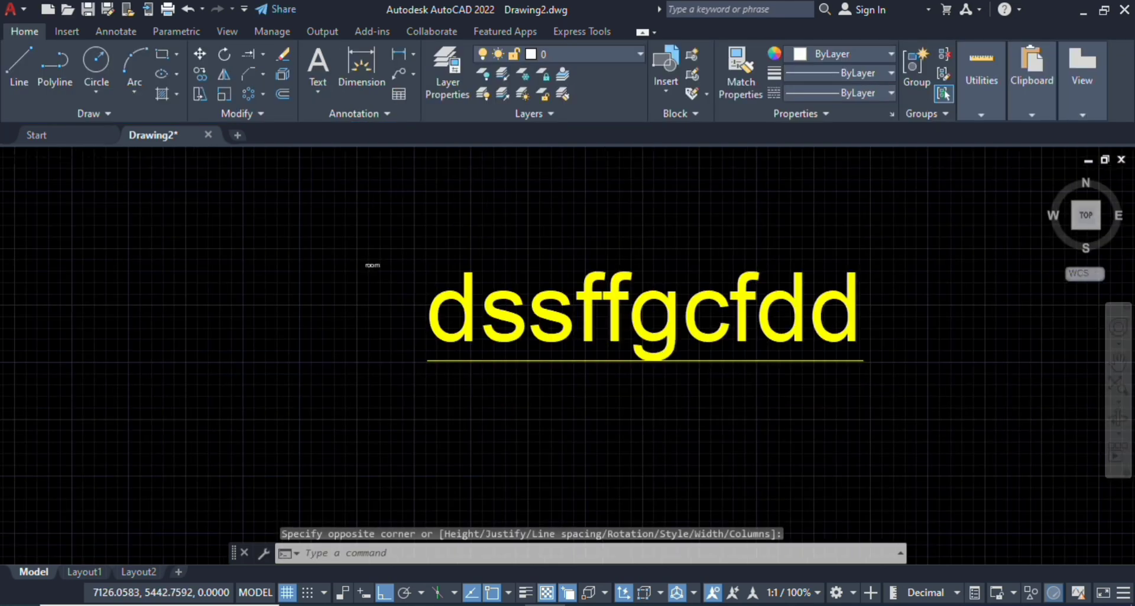
Step: Draw a rectangle with REC in the empty space right of the yellow text
scroll(641, 292, "up", 4)
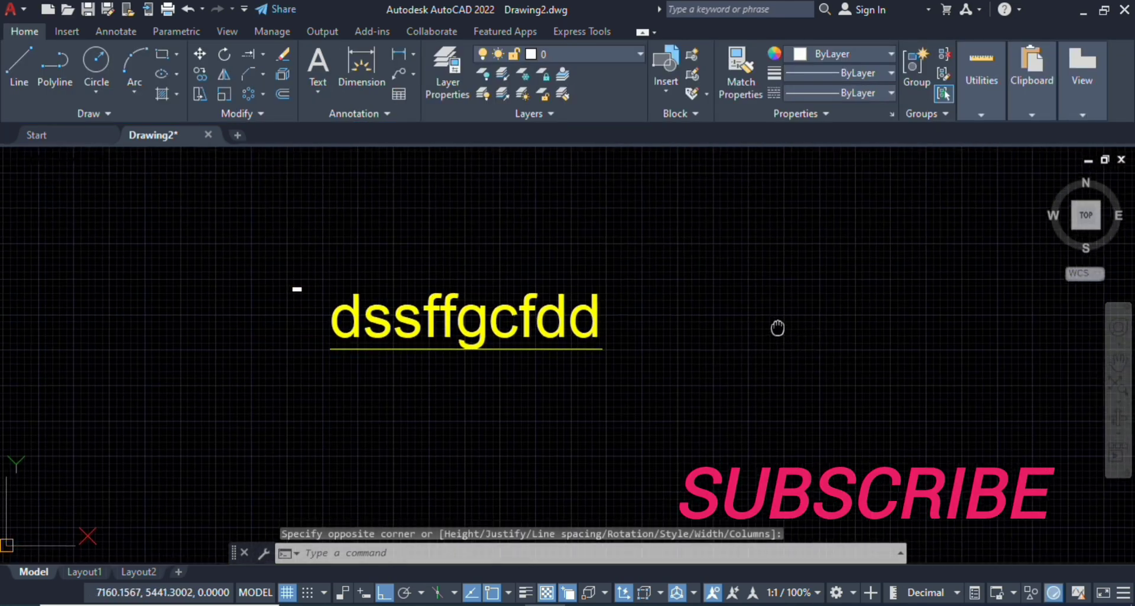
middle_click_drag(778, 327, 736, 311)
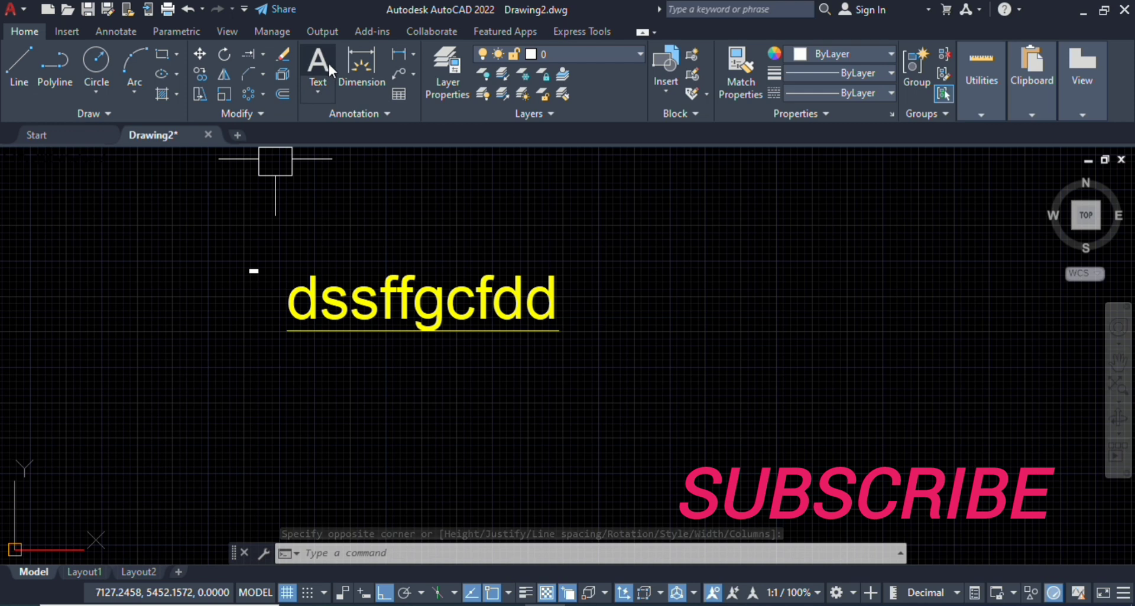
middle_click_drag(631, 256, 215, 267)
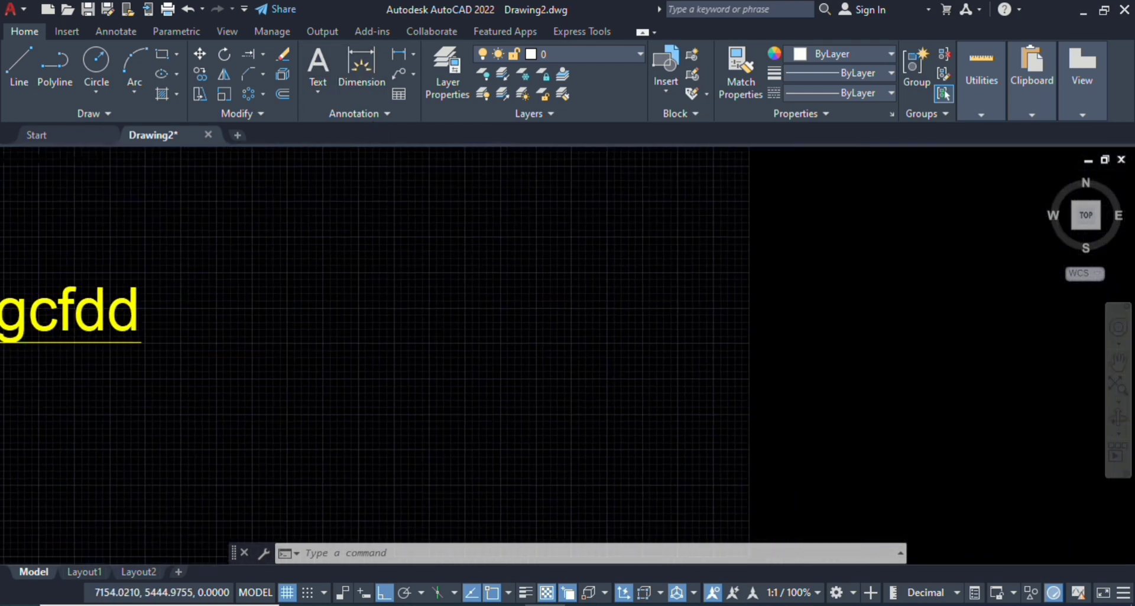
type("r")
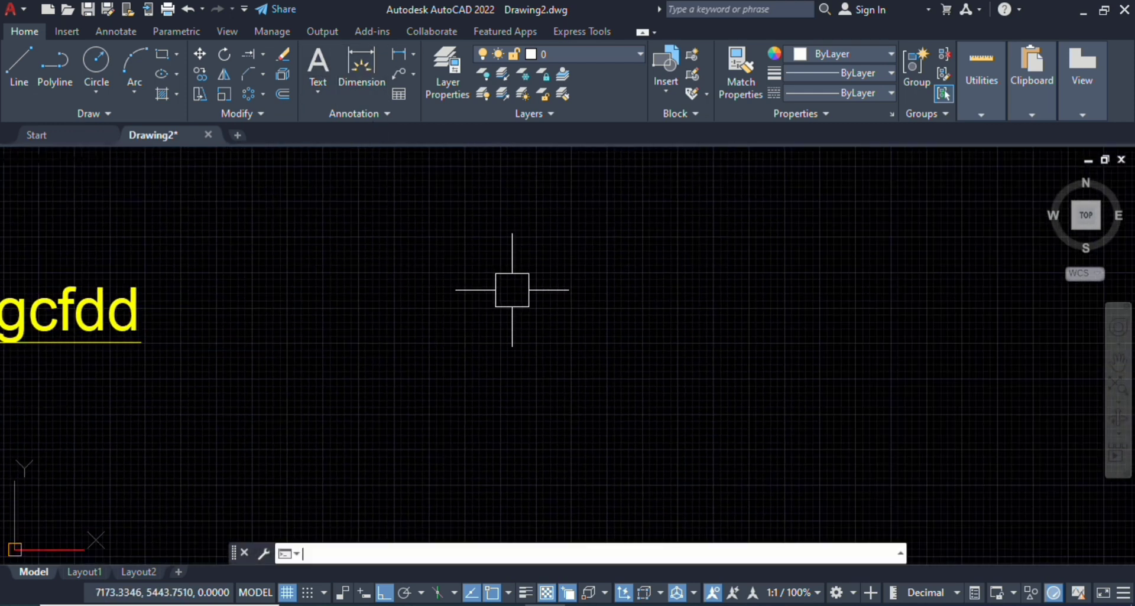
type("ec")
key("Return")
scroll(289, 282, "down", 1)
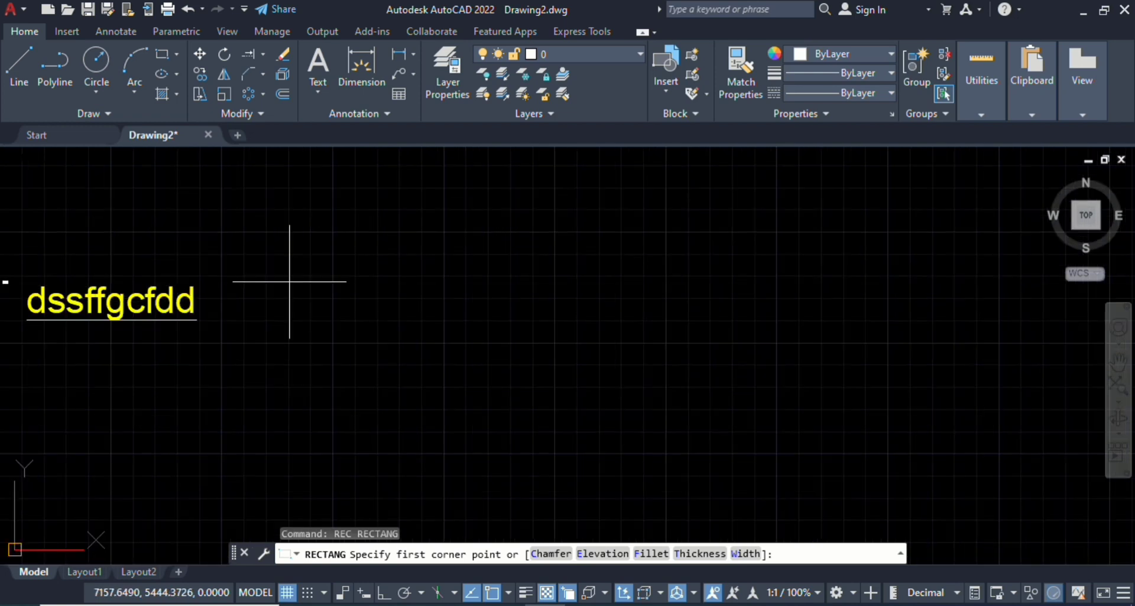
left_click(376, 232)
left_click(784, 382)
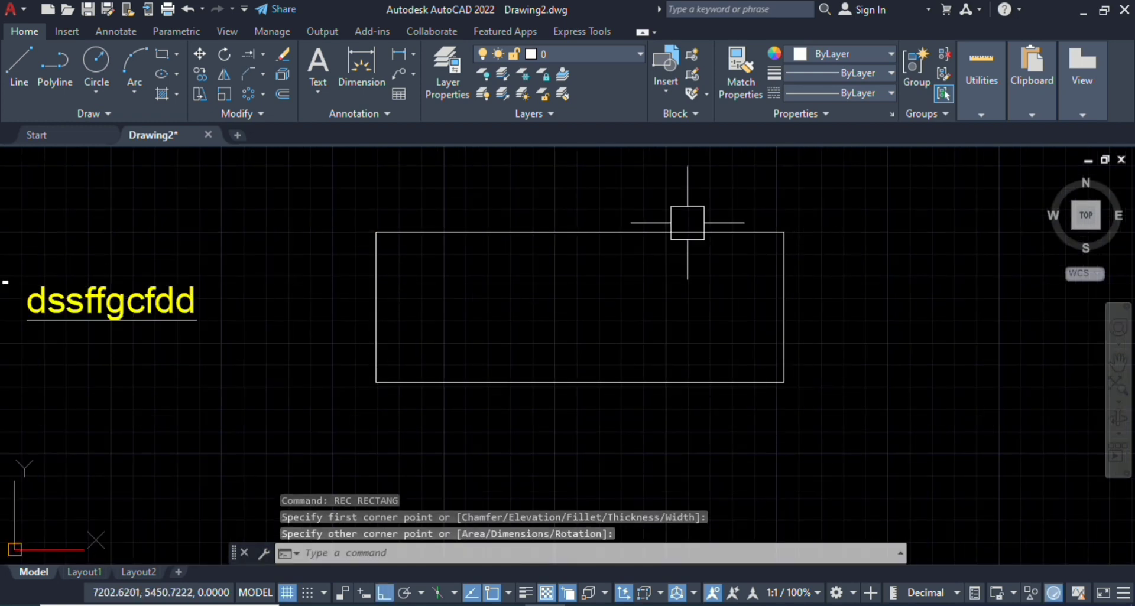
Step: Dimension the rectangle's top edge with a horizontal 45.9060 dimension placed just above it
left_click(361, 68)
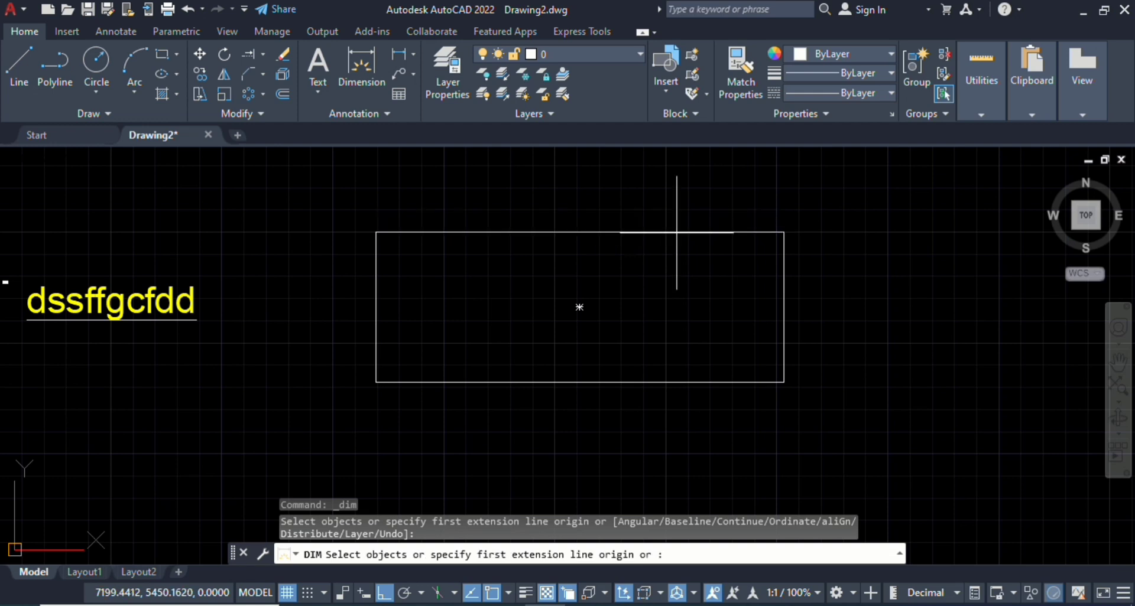
left_click(784, 232)
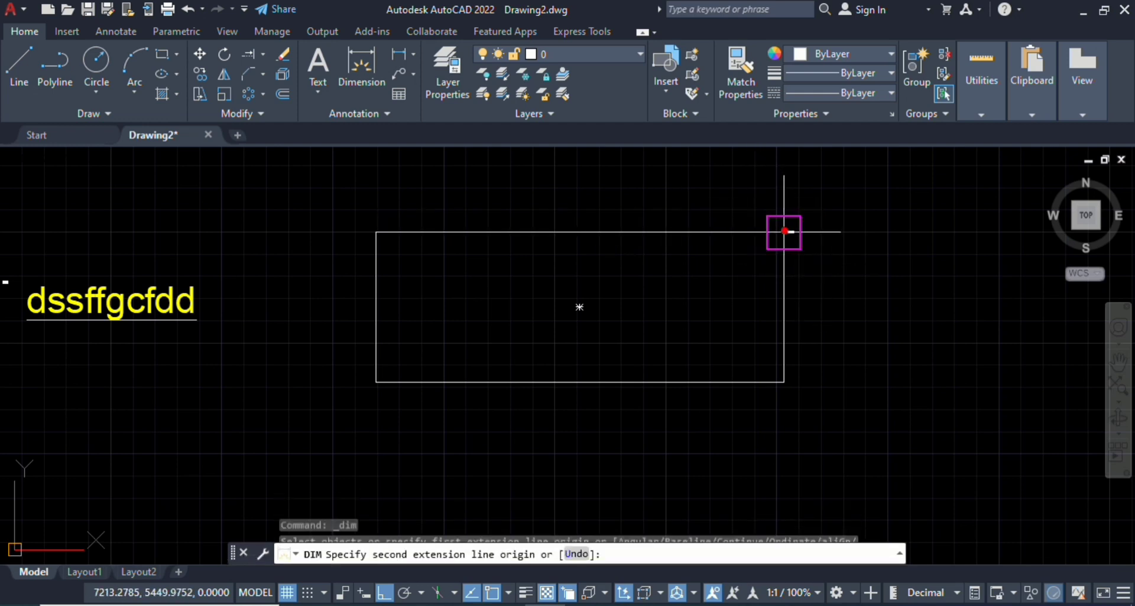
left_click(376, 231)
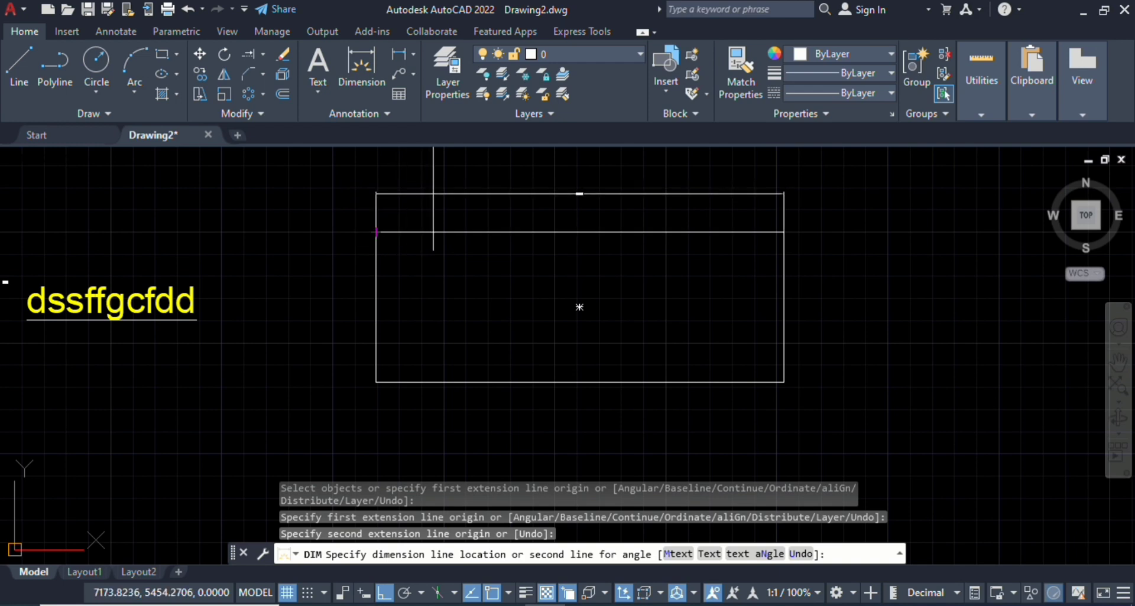
left_click(434, 194)
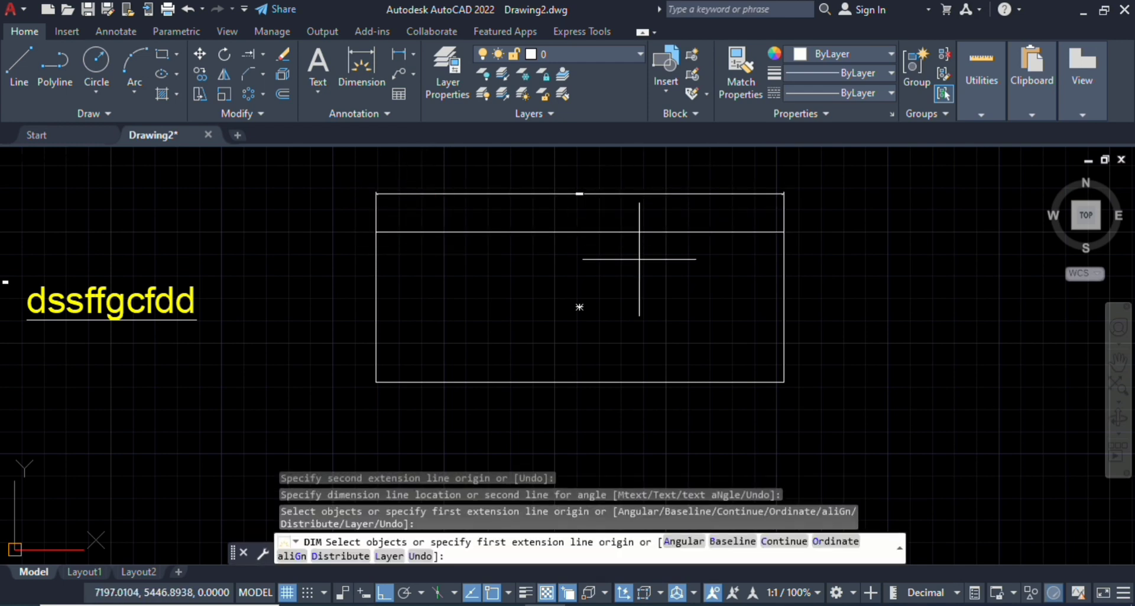
key("Return")
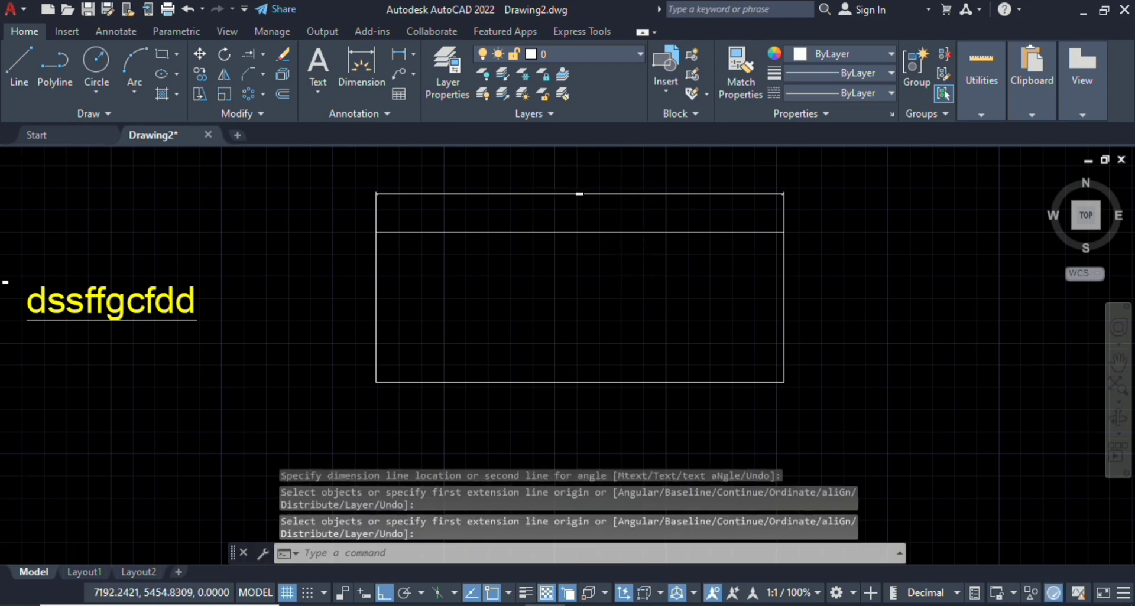
scroll(593, 185, "up", 5)
scroll(552, 210, "up", 2)
scroll(552, 210, "down", 3)
scroll(688, 261, "down", 4)
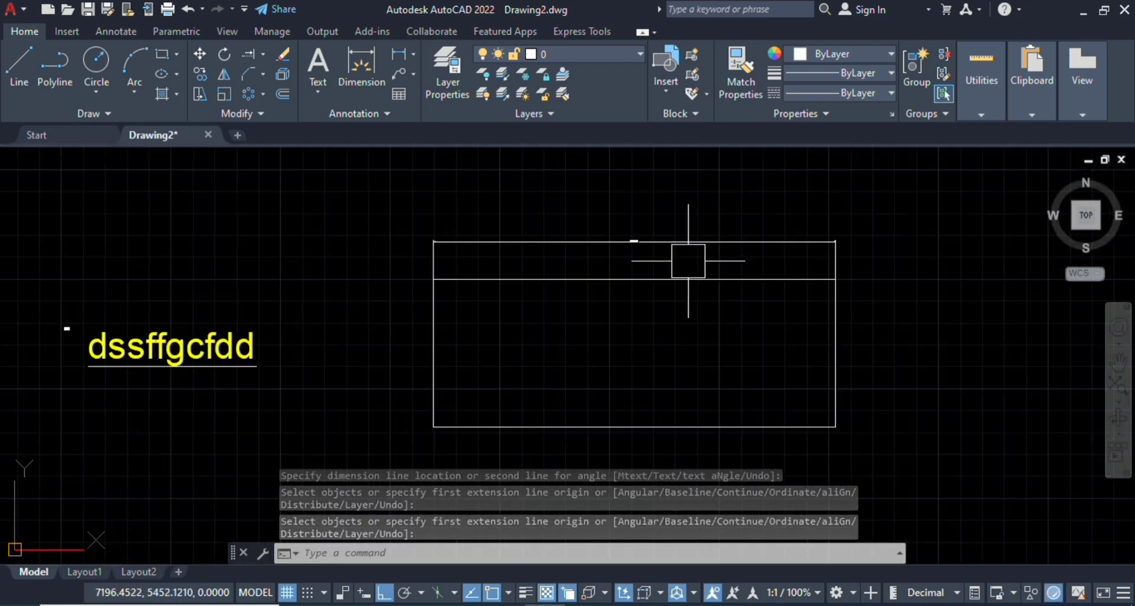
scroll(688, 261, "up", 3)
scroll(742, 309, "down", 3)
Step: Change the Standard dimension style's text colour to Green and text height to 3
type("d")
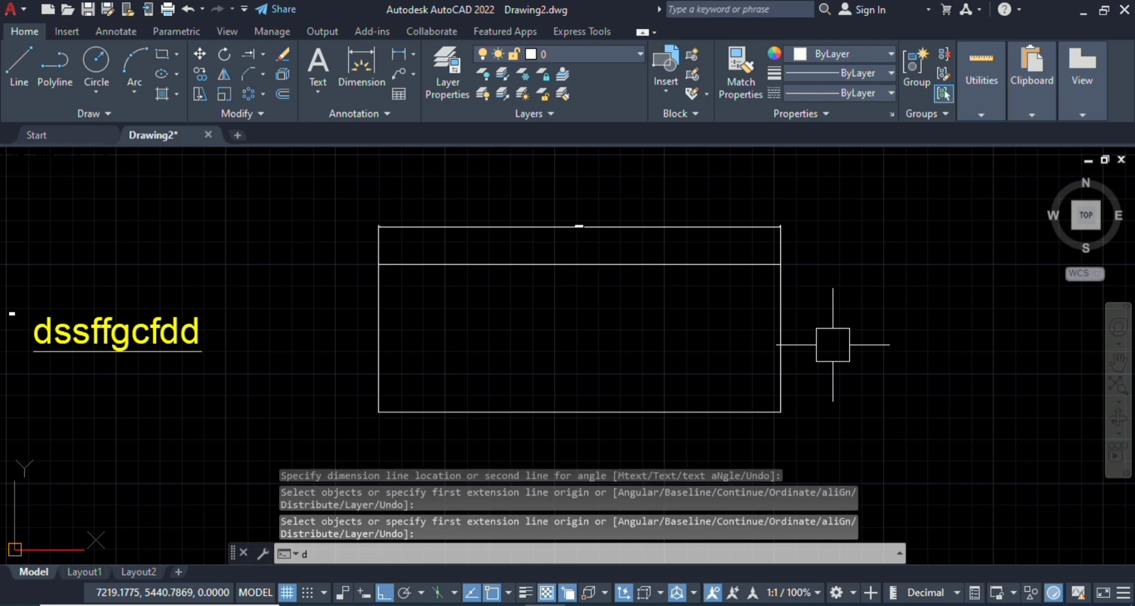
key("Return")
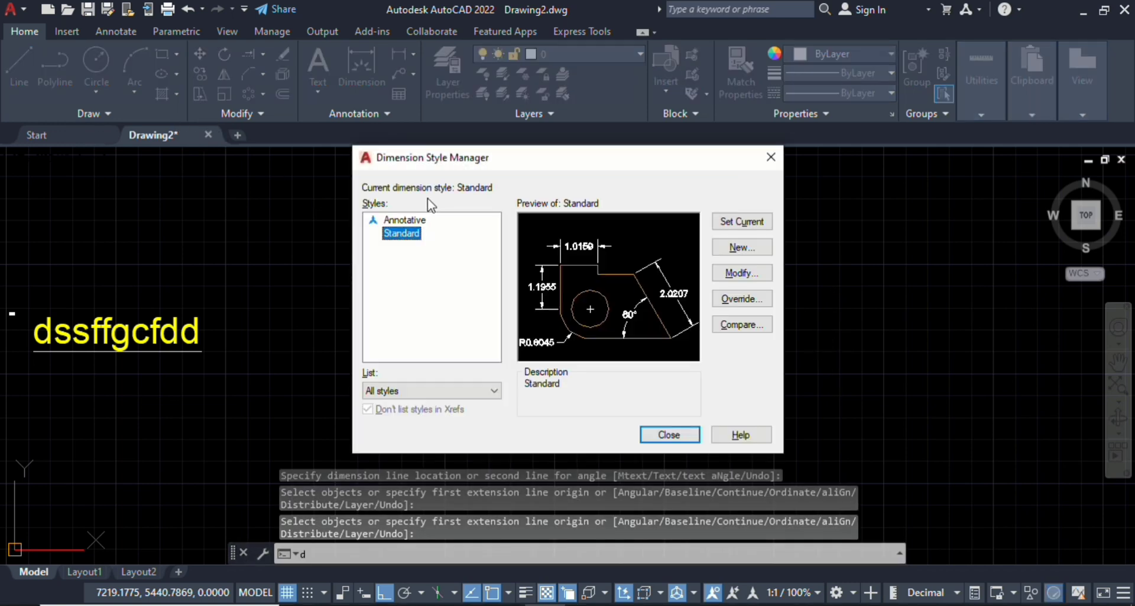
left_click(731, 277)
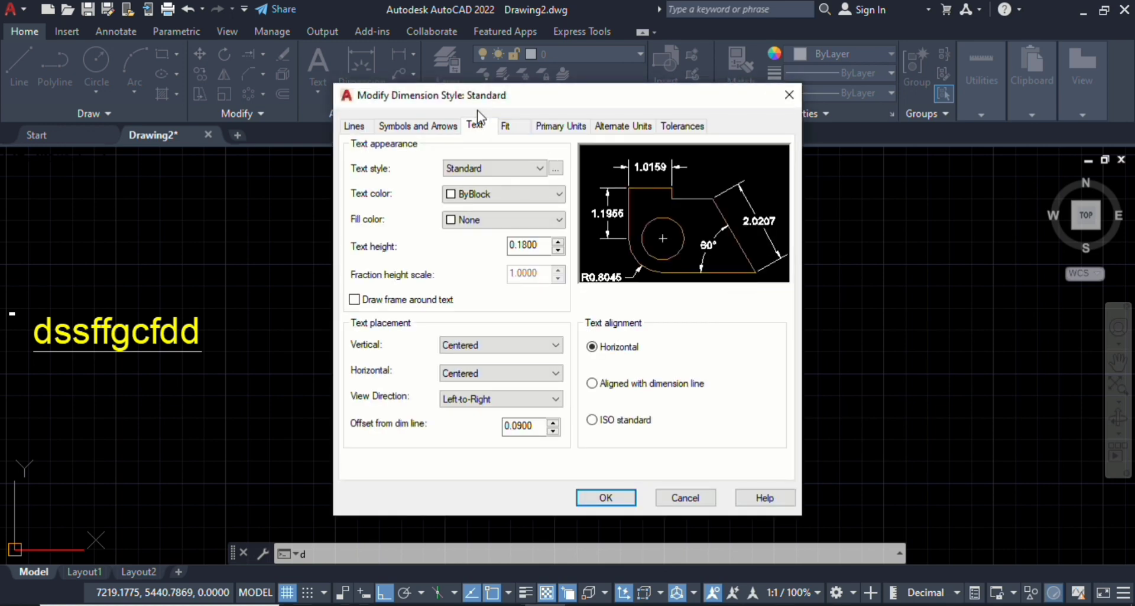
left_click(532, 194)
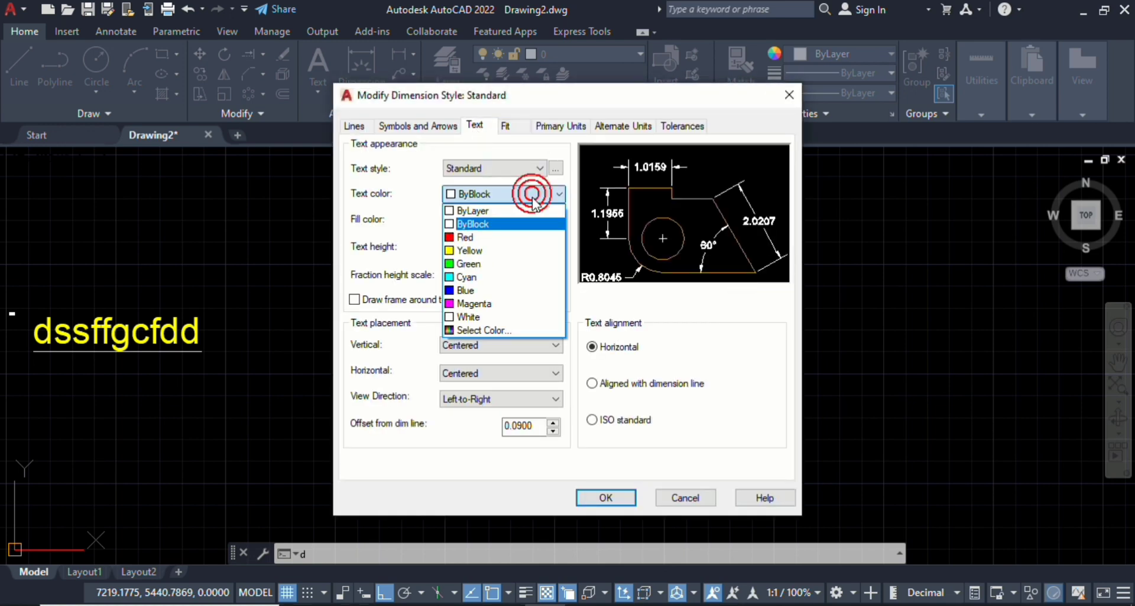
left_click(452, 264)
double_click(523, 244)
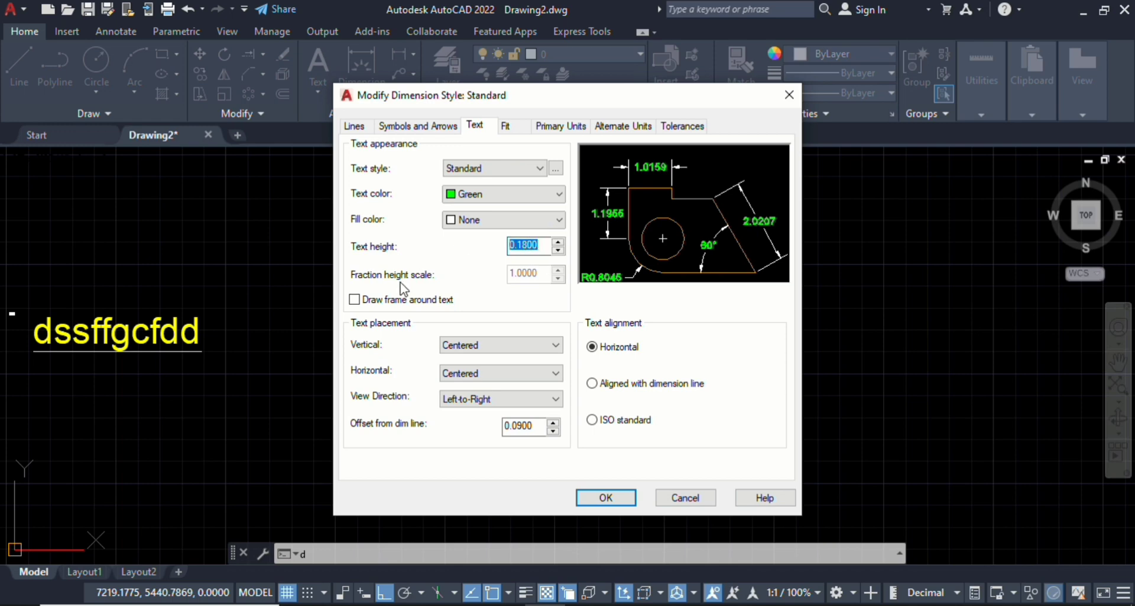
type("3")
left_click(512, 513)
Step: Save the style changes, make Standard the current dimension style, and close the manager
left_click(615, 501)
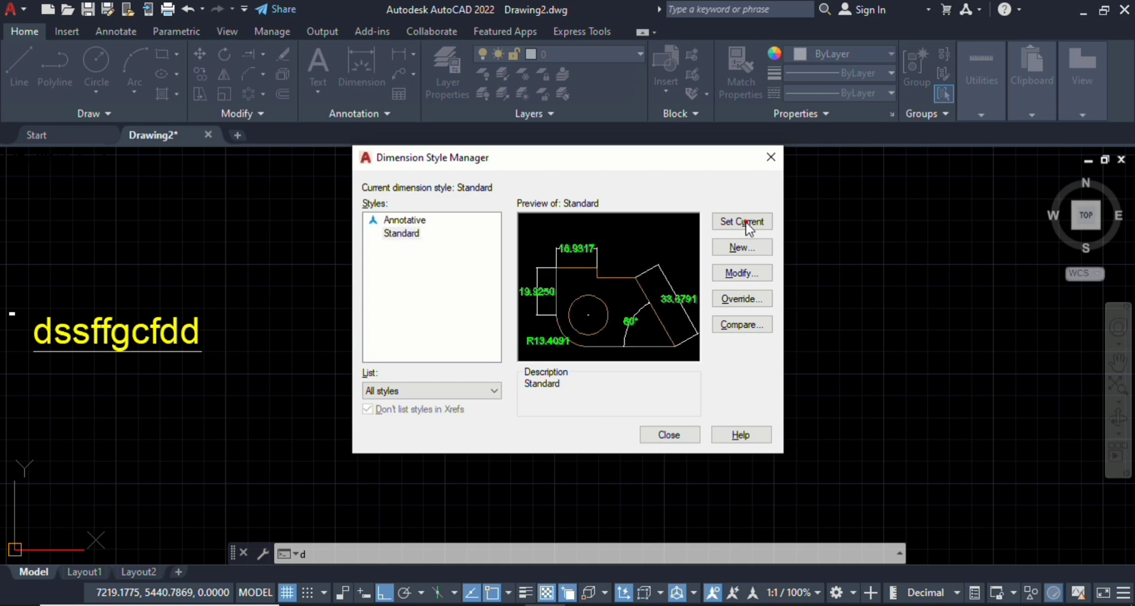
left_click(746, 223)
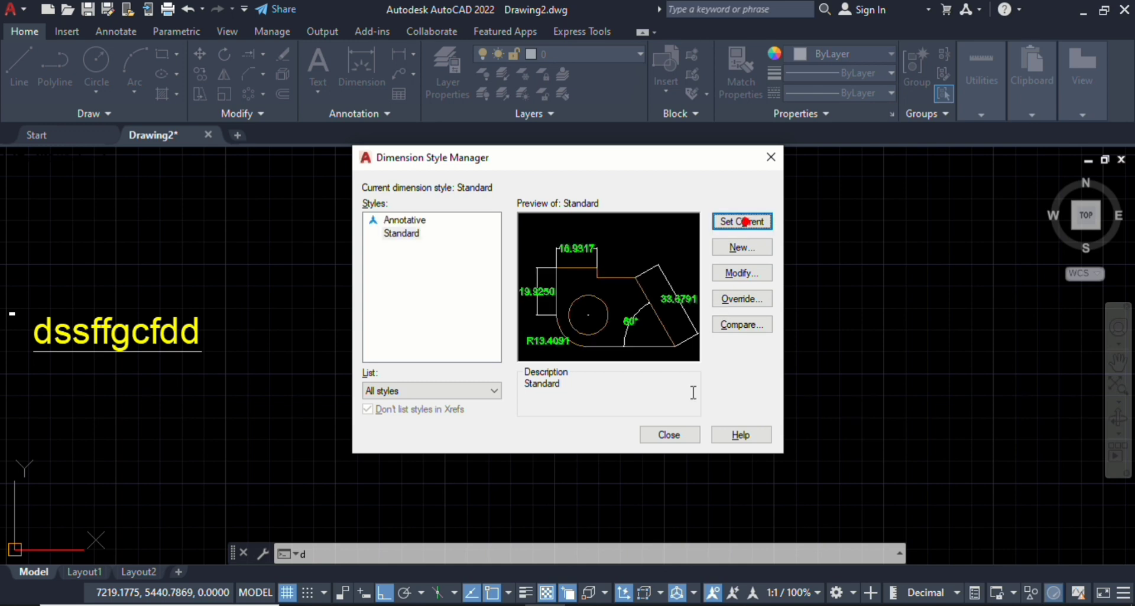
left_click(667, 435)
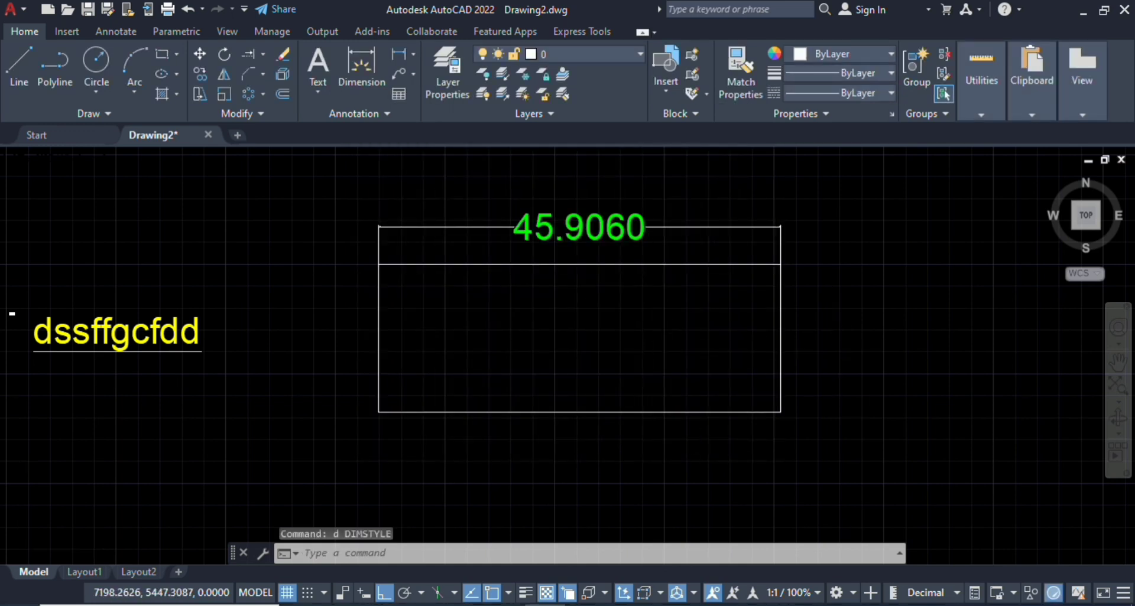
scroll(653, 290, "down", 2)
scroll(664, 279, "up", 4)
mouse_move(663, 286)
middle_mouse_down()
mouse_move(600, 286)
mouse_move(545, 266)
middle_mouse_up()
scroll(406, 281, "down", 2)
scroll(444, 289, "up", 2)
scroll(489, 258, "down", 2)
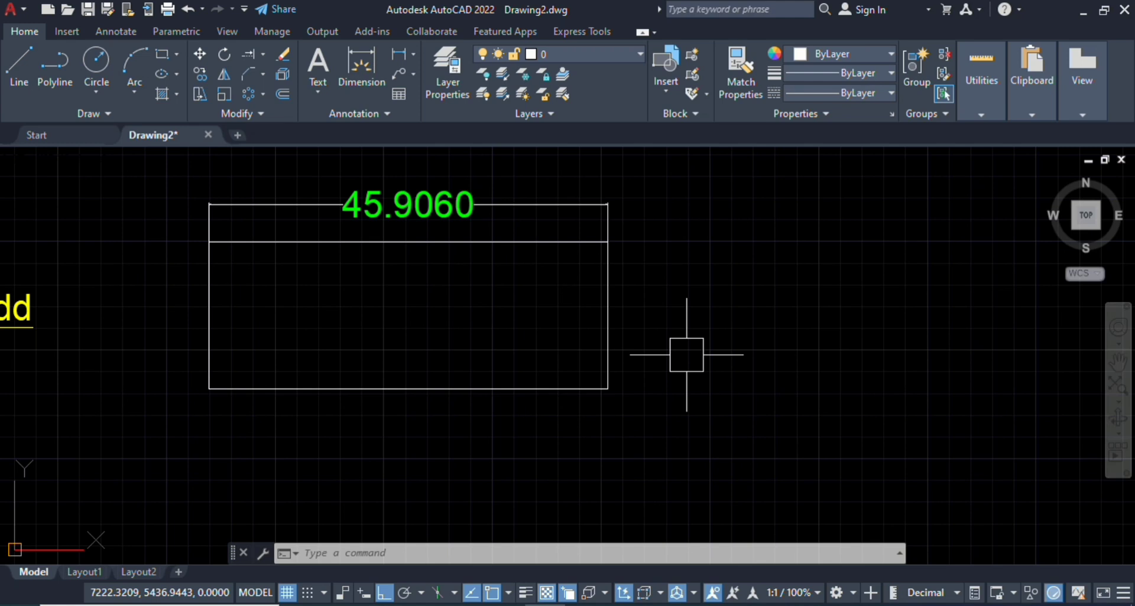
Step: Add a vertical 11.6008 linear dimension to the right of the rectangle's right edge
left_click(413, 56)
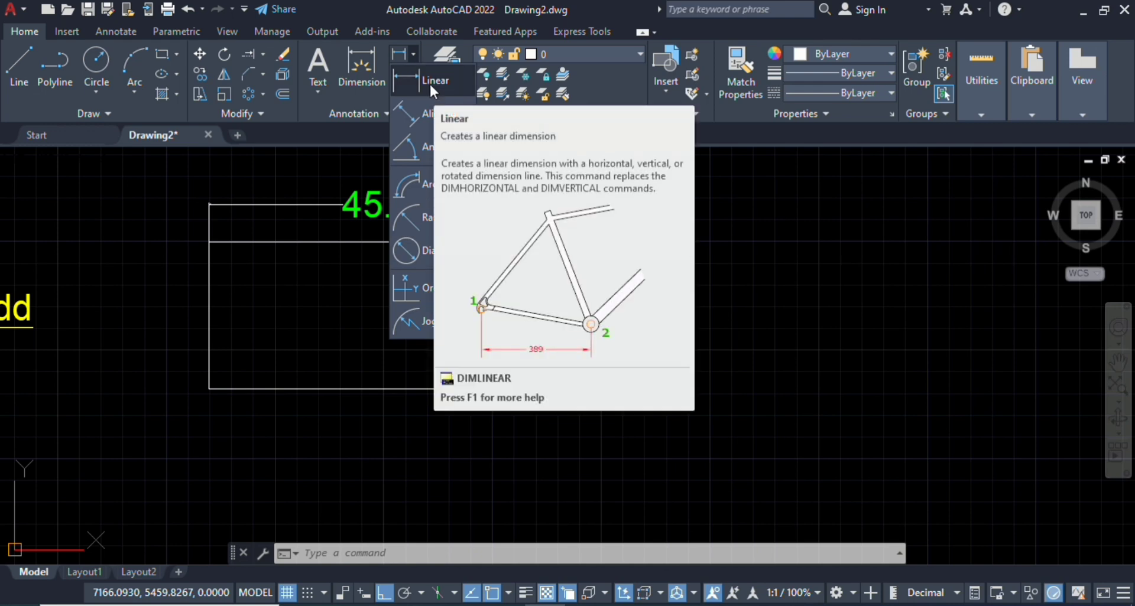
left_click(430, 83)
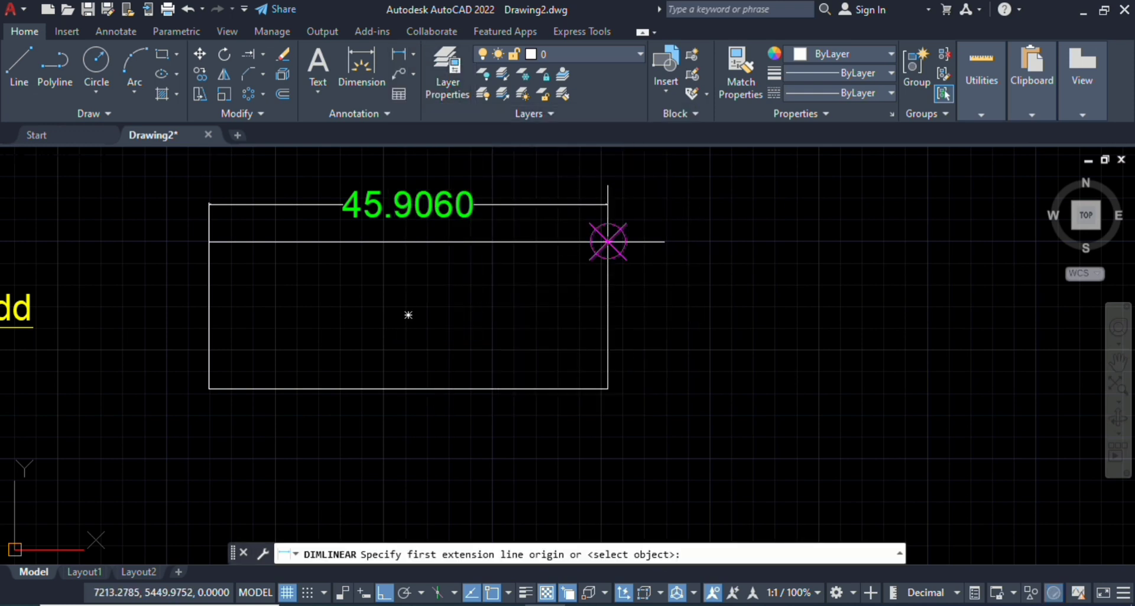
left_click(607, 242)
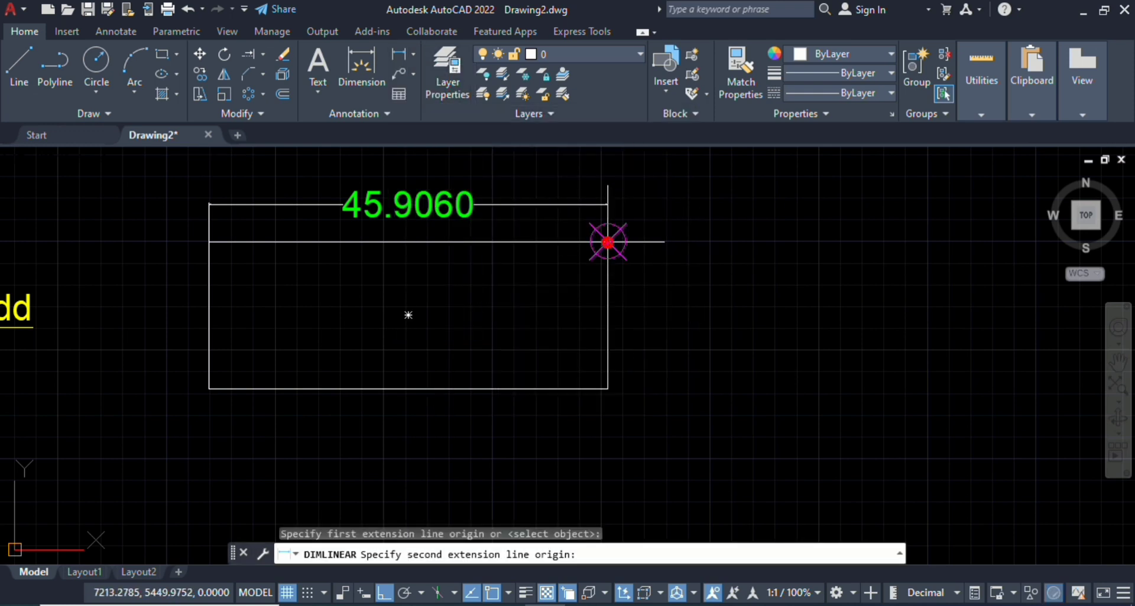
left_click(608, 342)
left_click(699, 341)
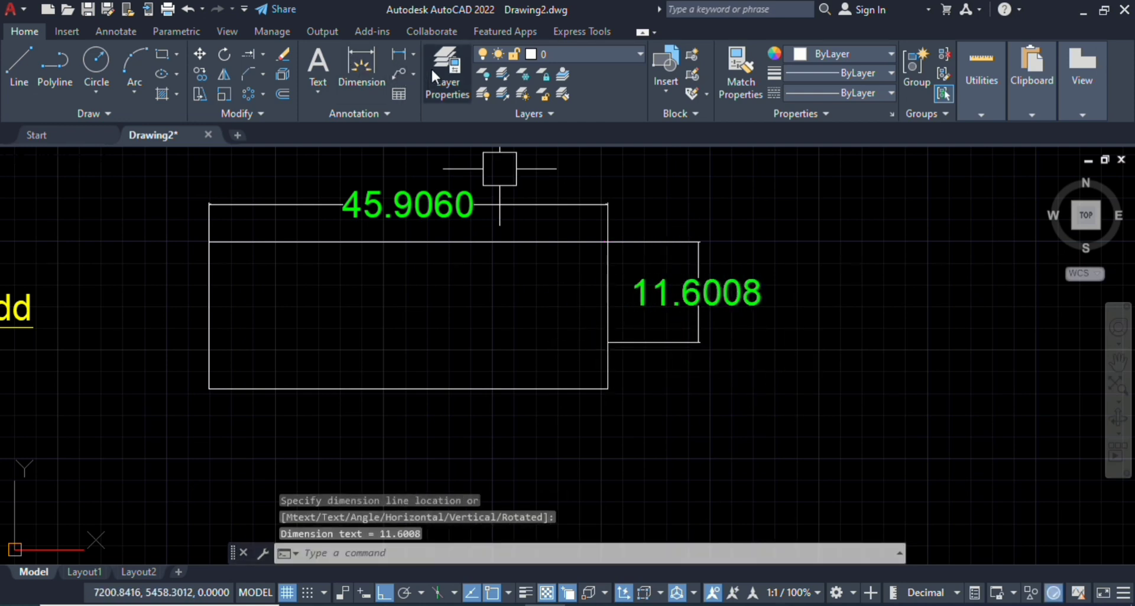
left_click(410, 53)
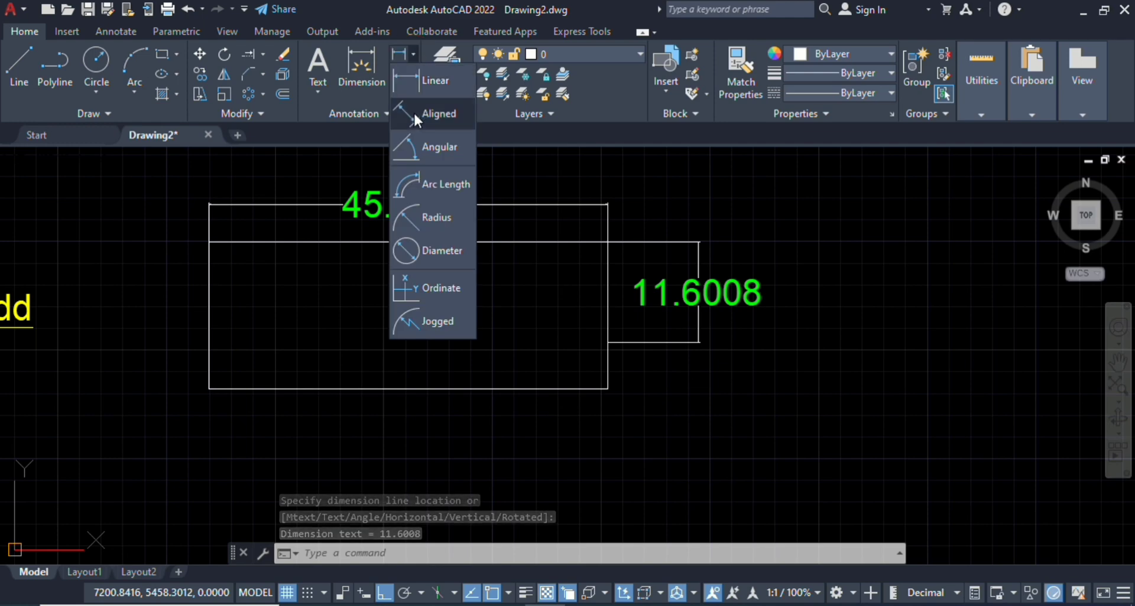
Step: Draw a diagonal line with L, running down-left from right of the rectangle
scroll(761, 250, "down", 3)
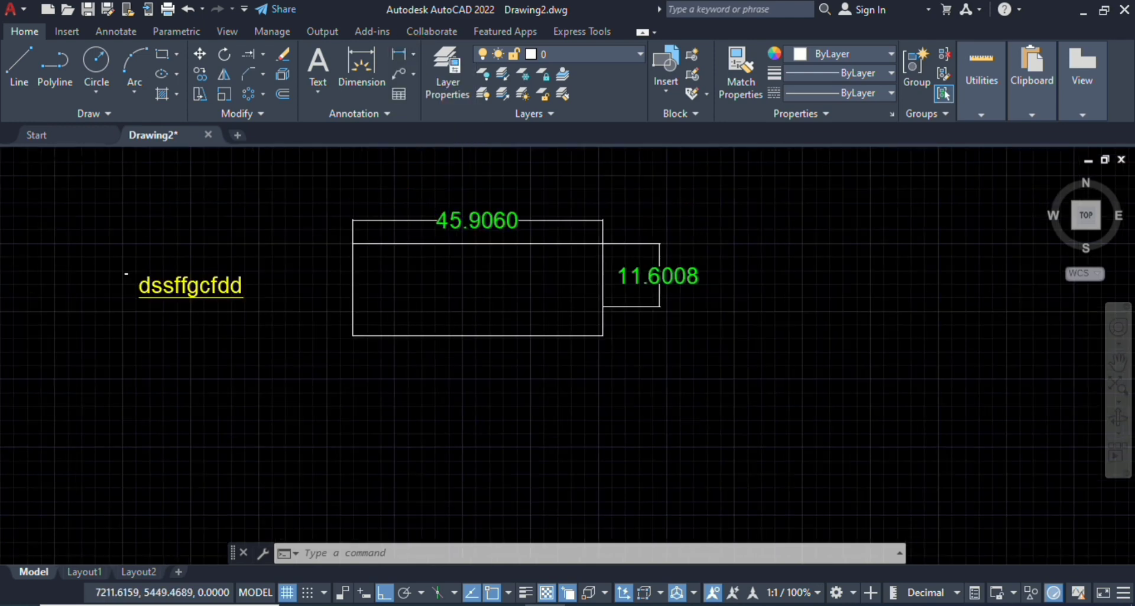
middle_click_drag(762, 251, 585, 255)
scroll(740, 274, "down", 2)
scroll(633, 293, "up", 2)
scroll(658, 305, "up", 2)
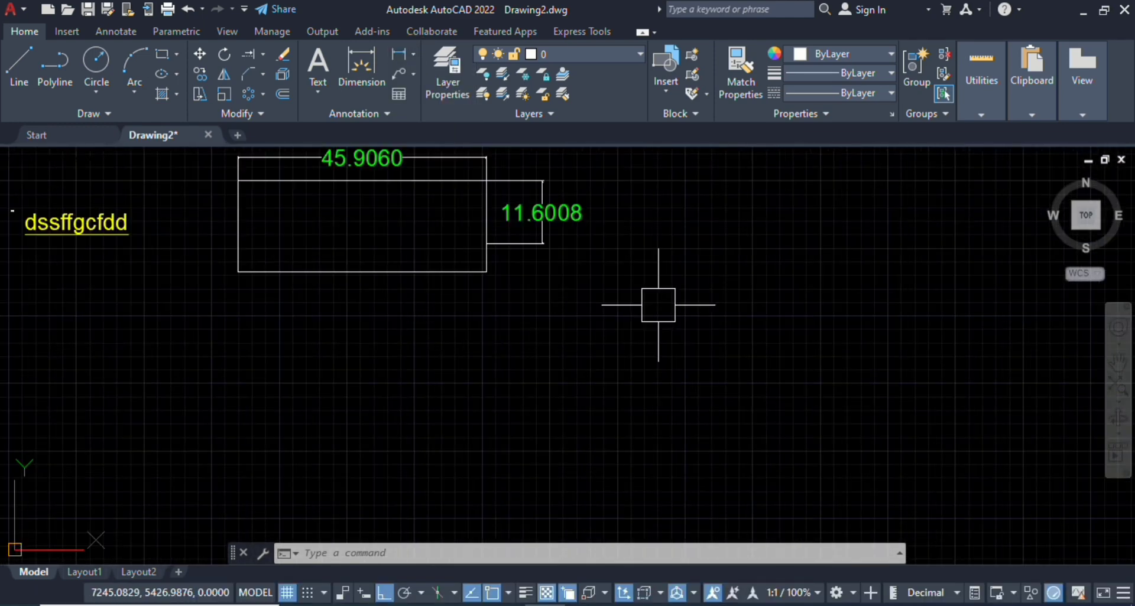
type("l")
key("Return")
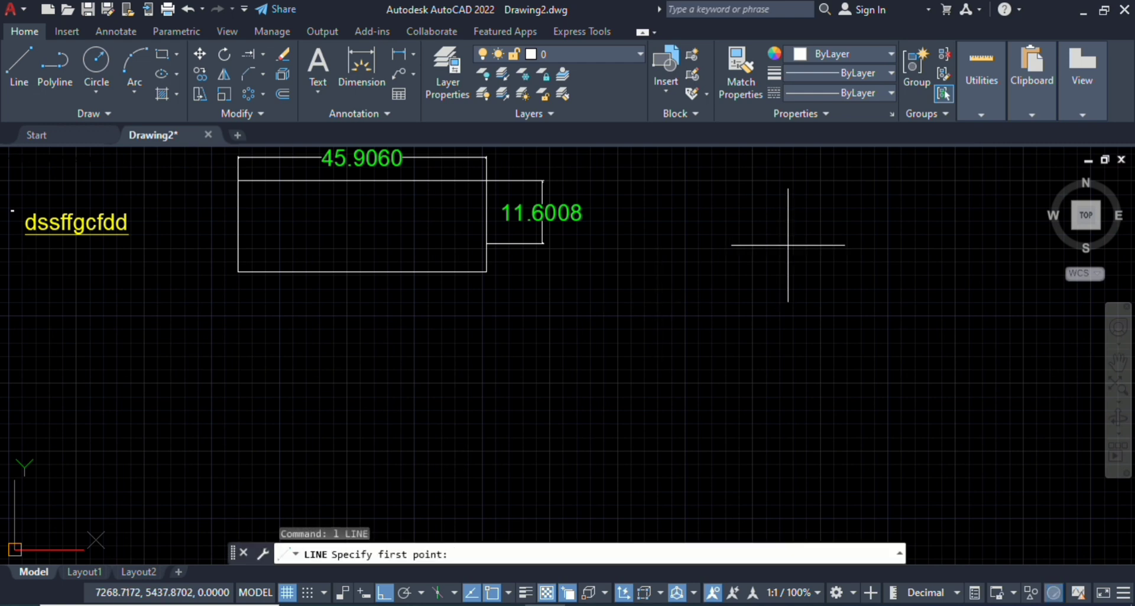
left_click(807, 226)
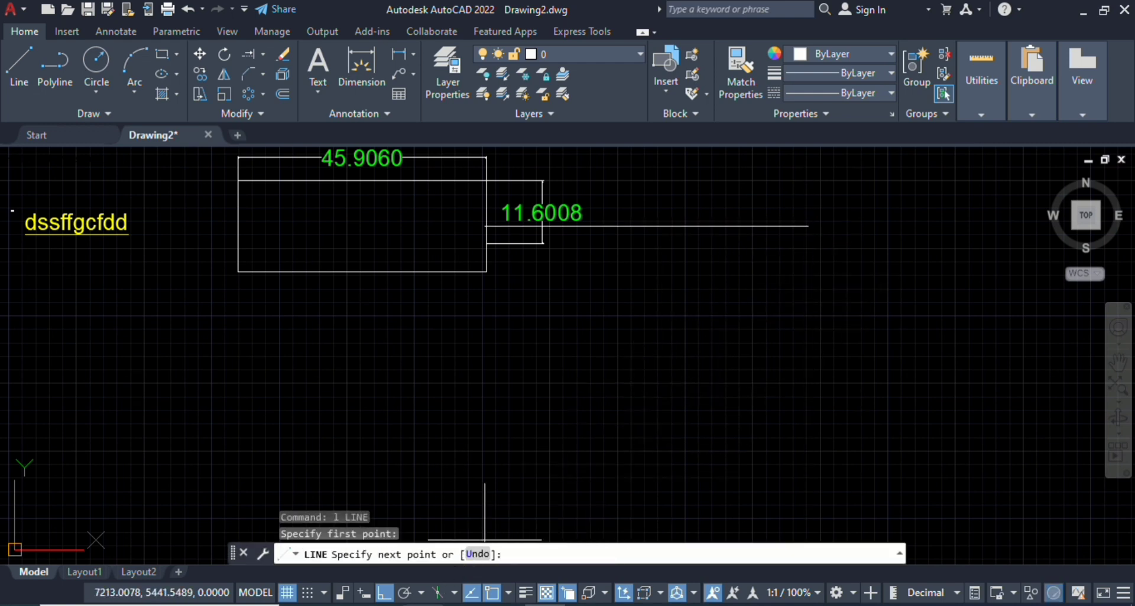
left_click(383, 594)
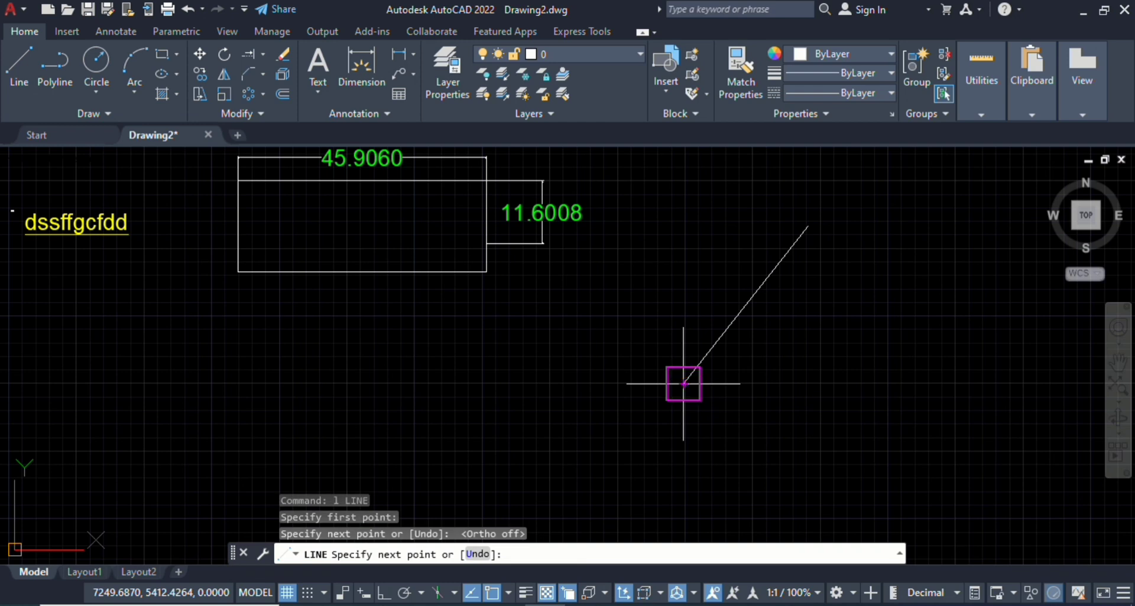
key("Escape")
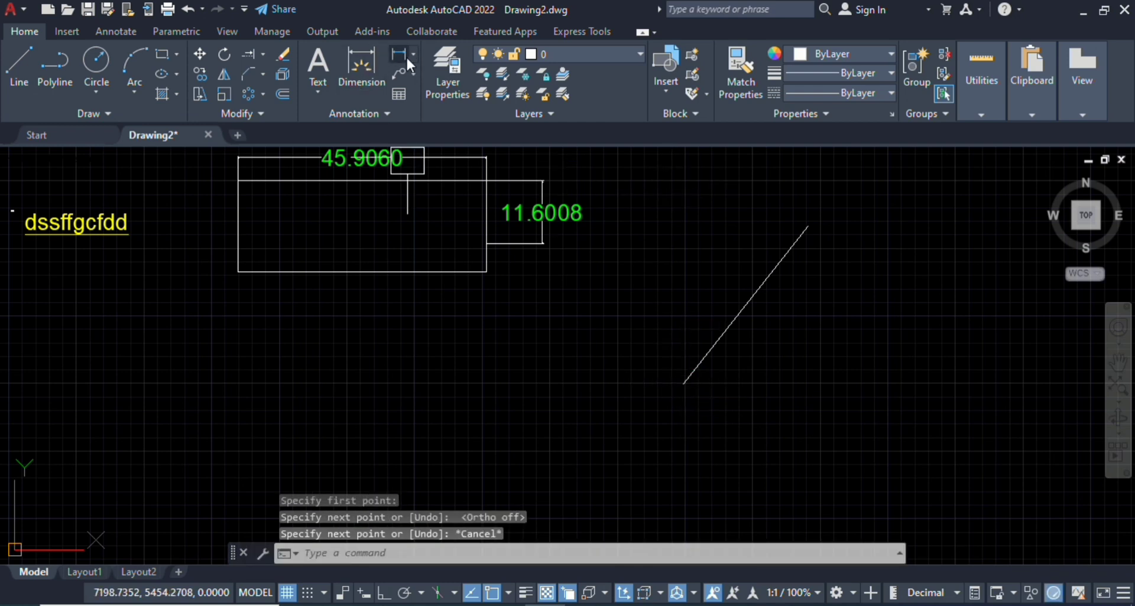
Step: Label the diagonal line with an aligned dimension reading 37.1222
left_click(413, 53)
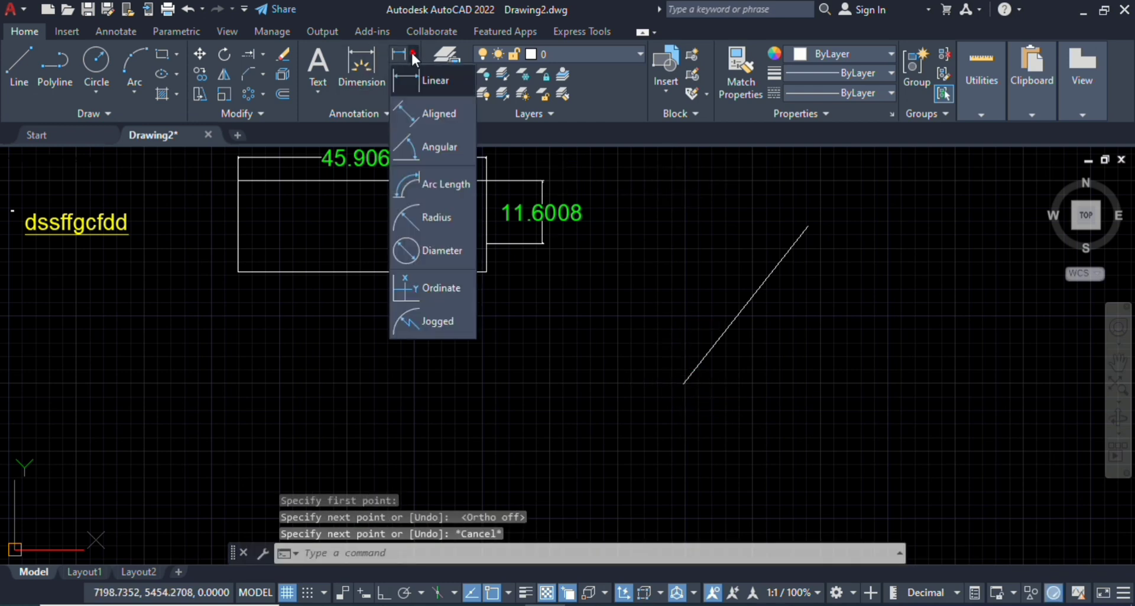
left_click(431, 118)
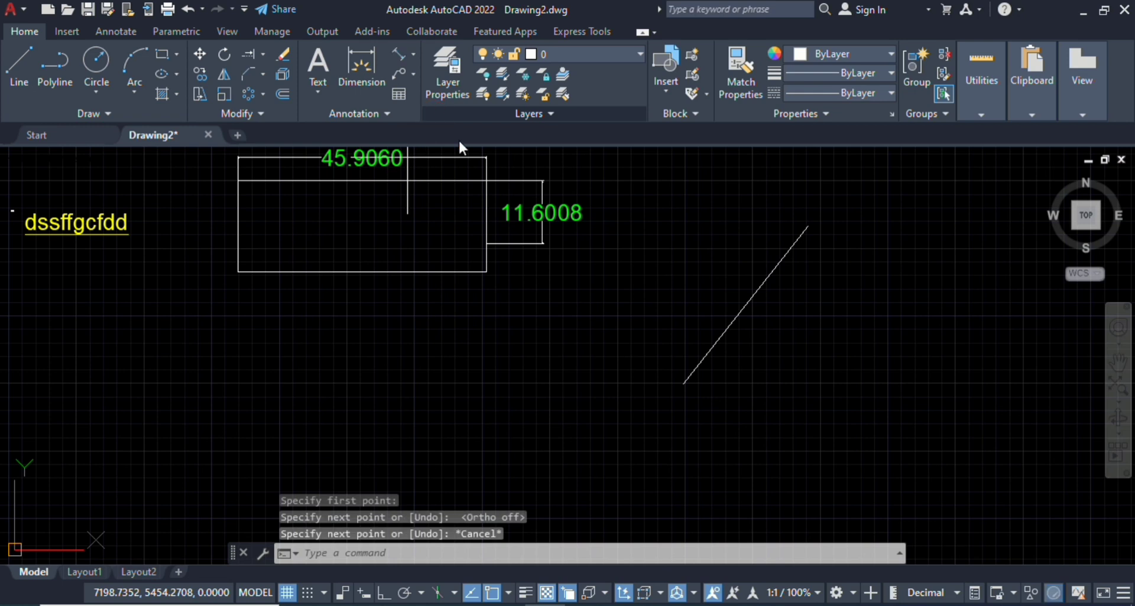
left_click(808, 226)
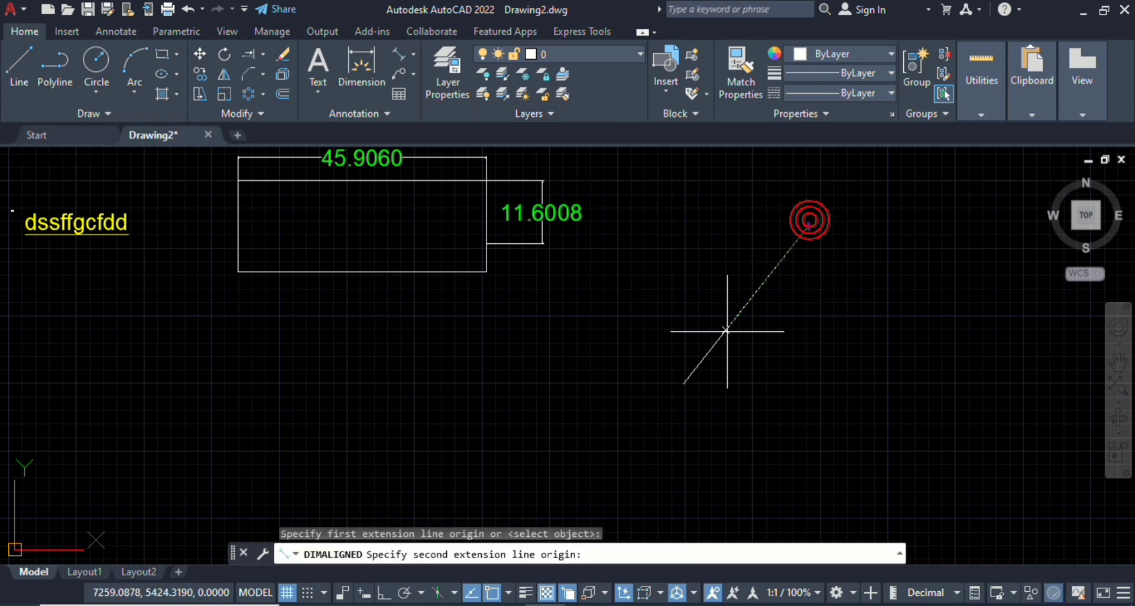
left_click(683, 384)
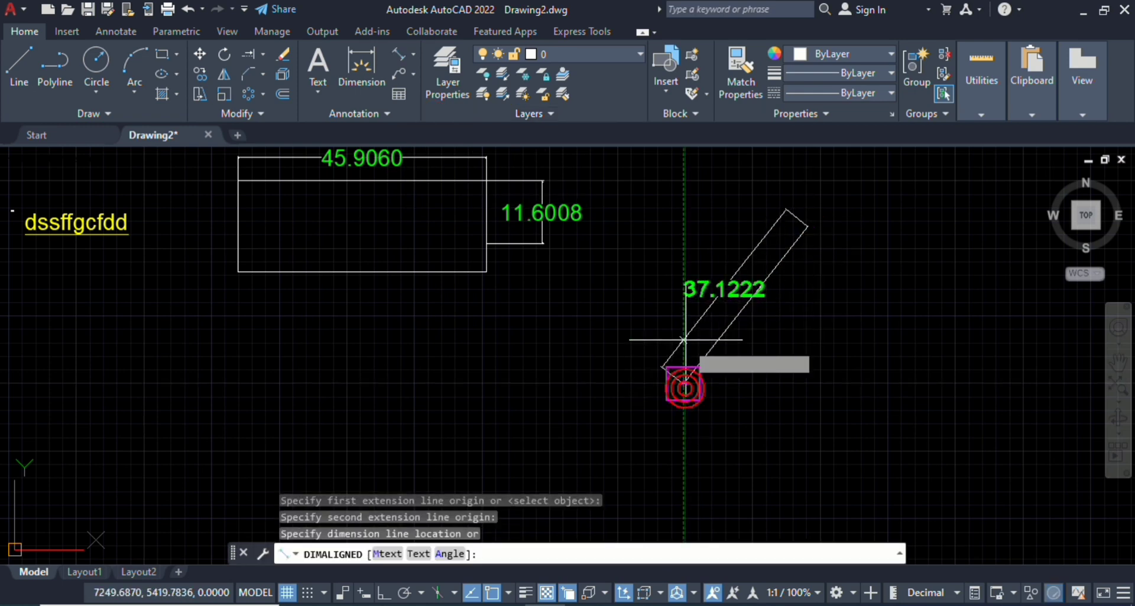
left_click(672, 298)
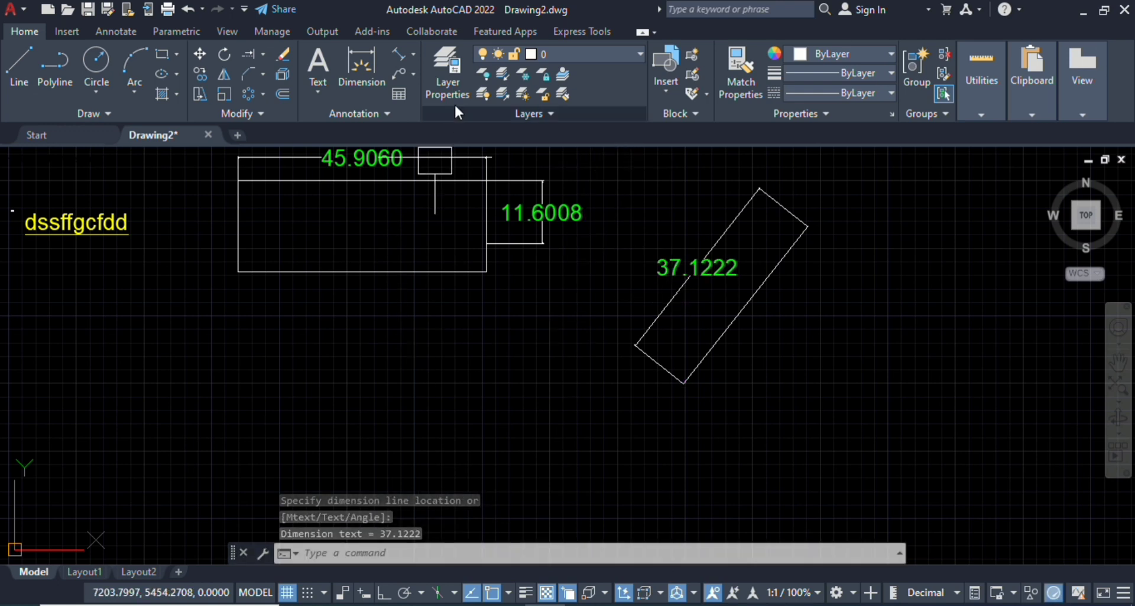
Step: Add a 90° angular dimension inside the rectangle's lower-left corner between its left and bottom edges
left_click(415, 54)
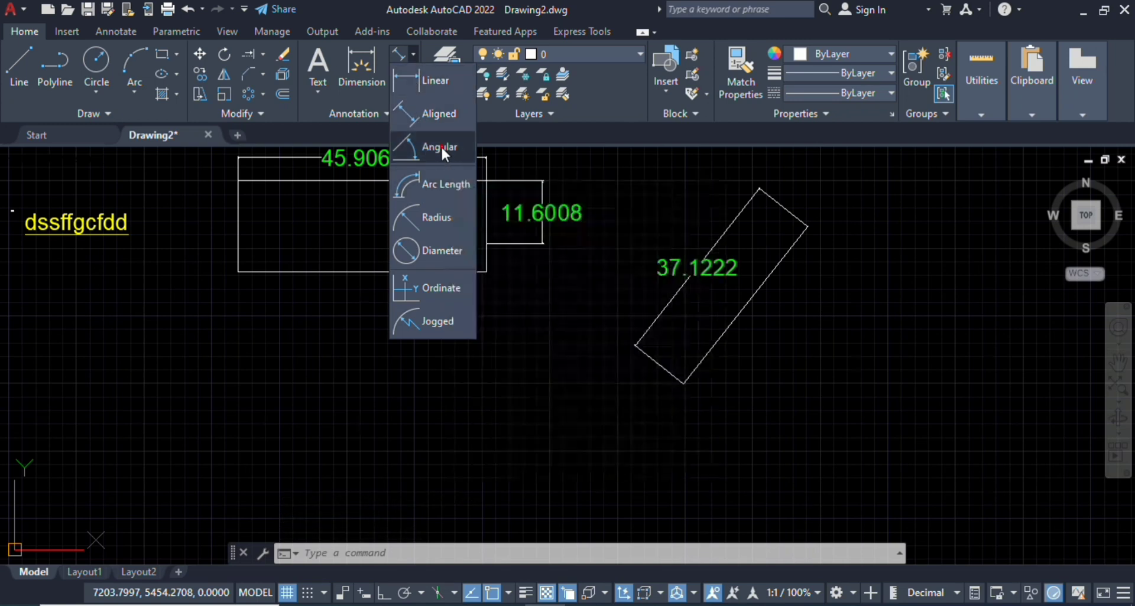
left_click(440, 147)
left_click(249, 229)
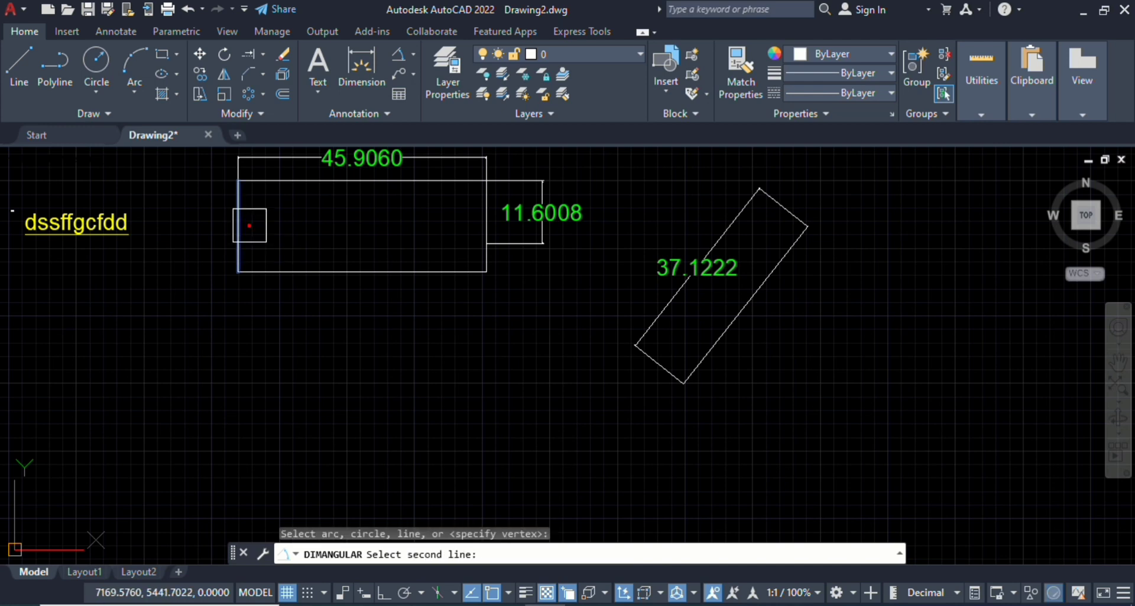
left_click(306, 263)
left_click(284, 243)
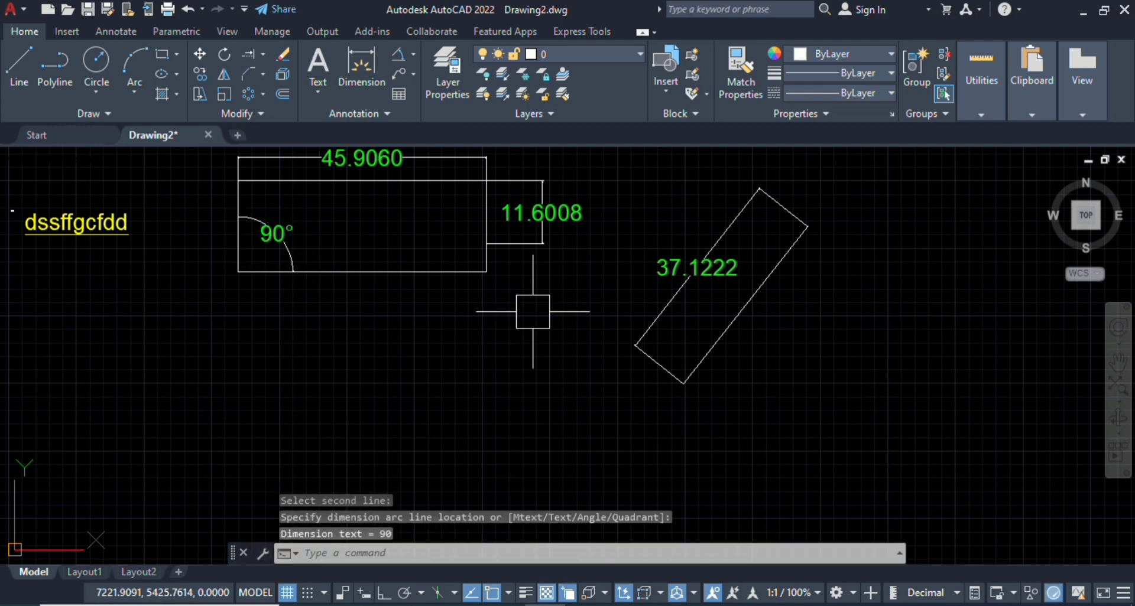
left_click(412, 51)
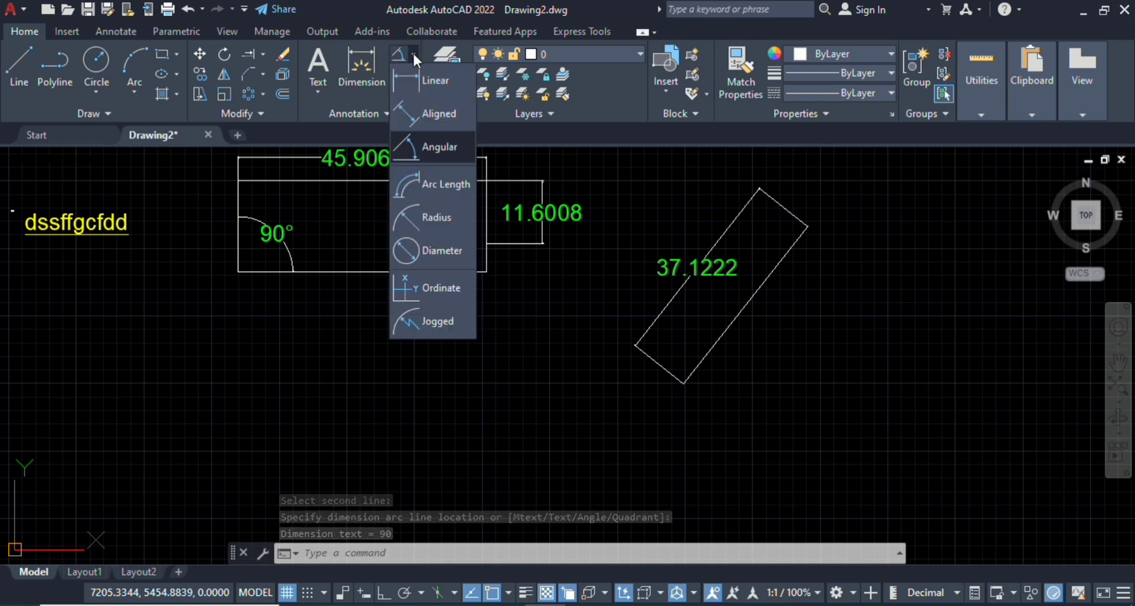
left_click(609, 277)
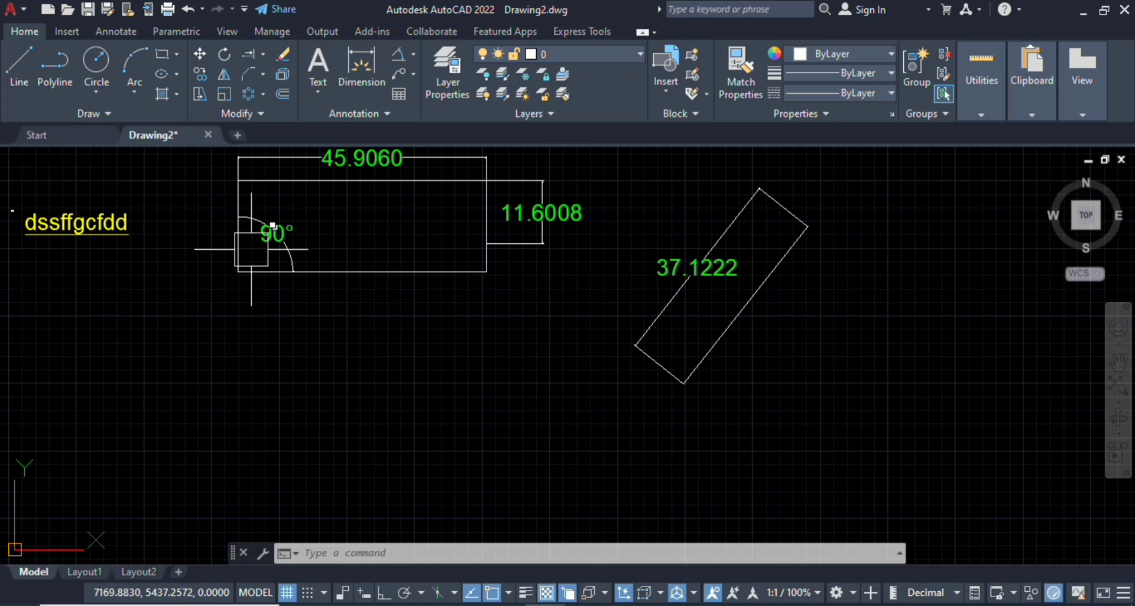
scroll(571, 274, "down", 3)
scroll(615, 272, "down", 3)
scroll(559, 274, "up", 2)
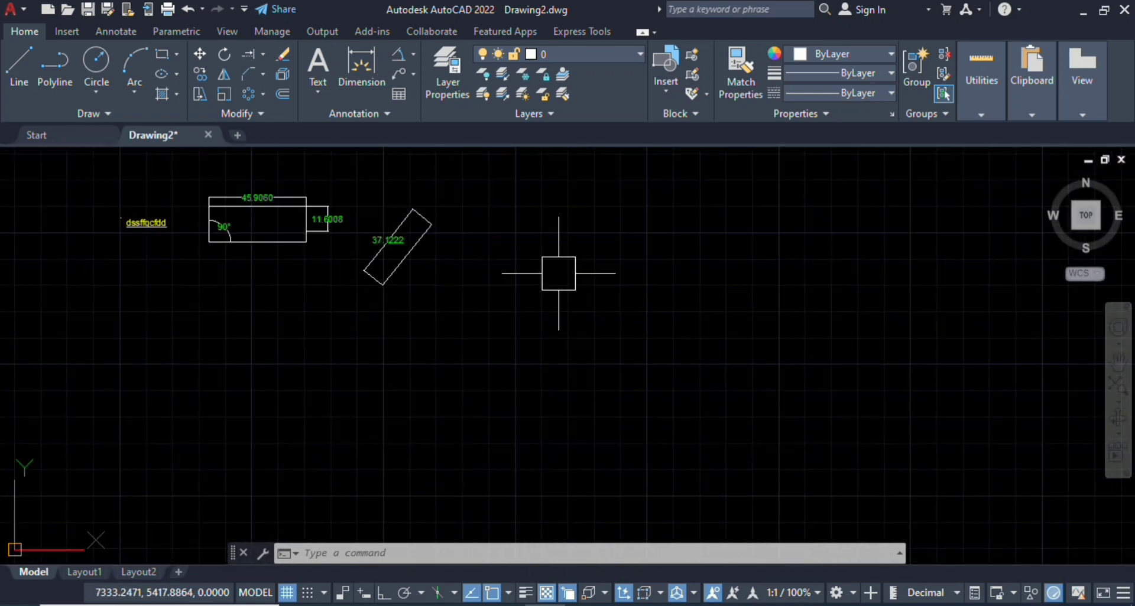
Step: Draw a three-point arc to the right of the rectangle
left_click(125, 65)
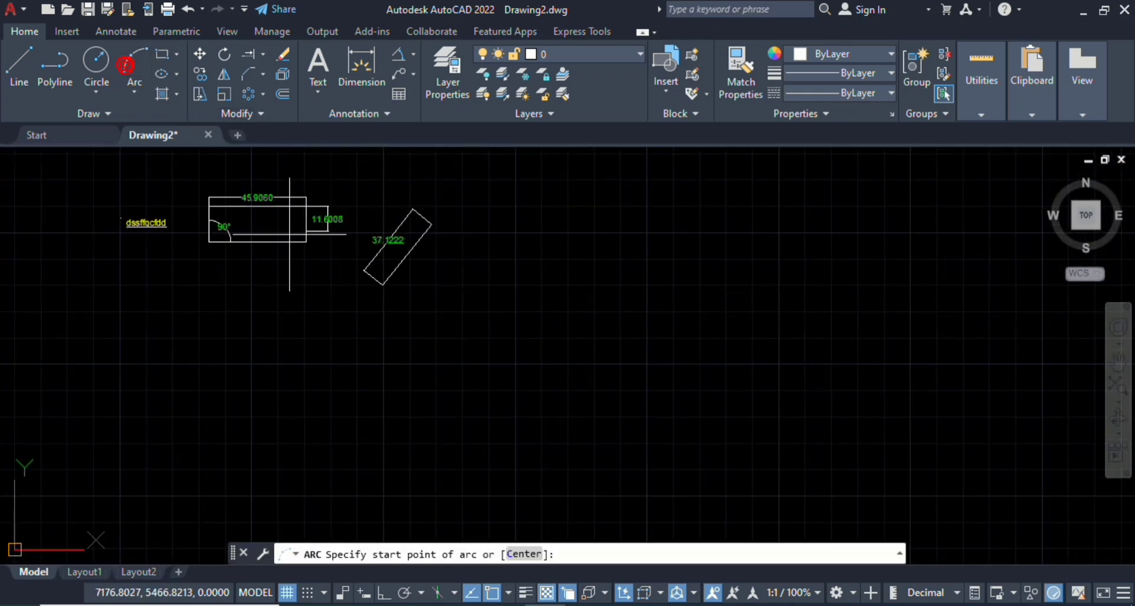
left_click(564, 375)
left_click(690, 303)
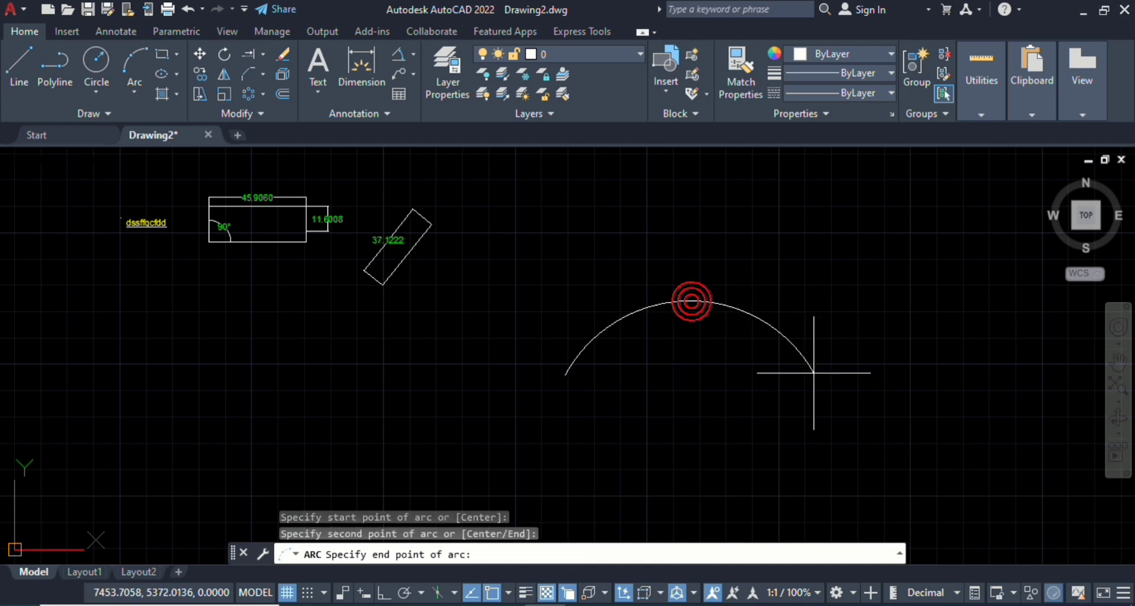
left_click(839, 401)
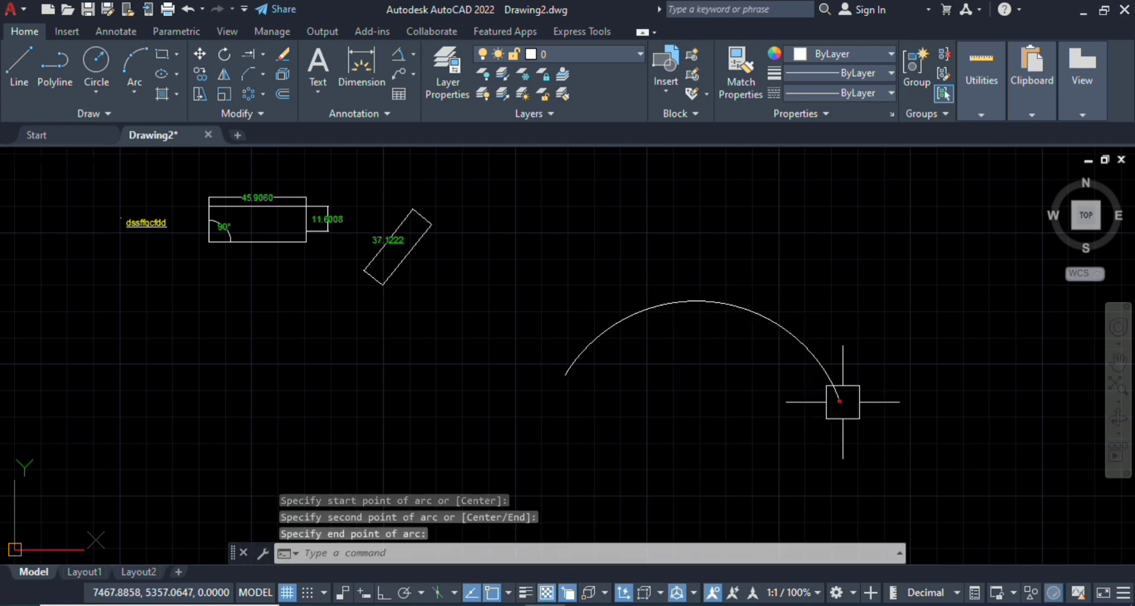
Step: Label the arc with an arc length dimension reading 162.5652
left_click(413, 52)
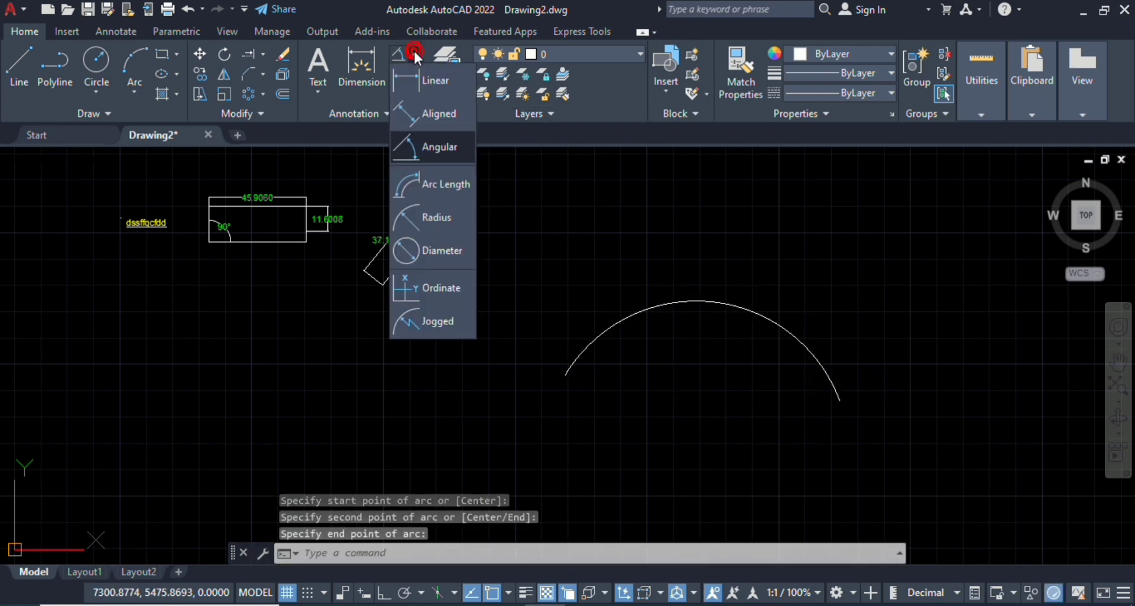
left_click(447, 184)
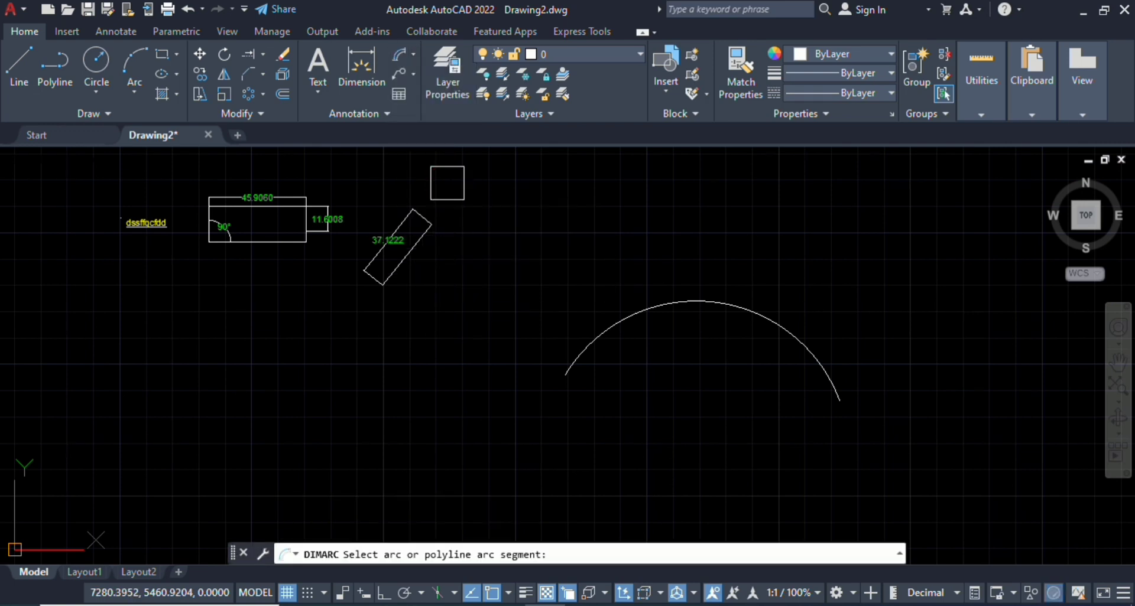
left_click(694, 299)
left_click(690, 366)
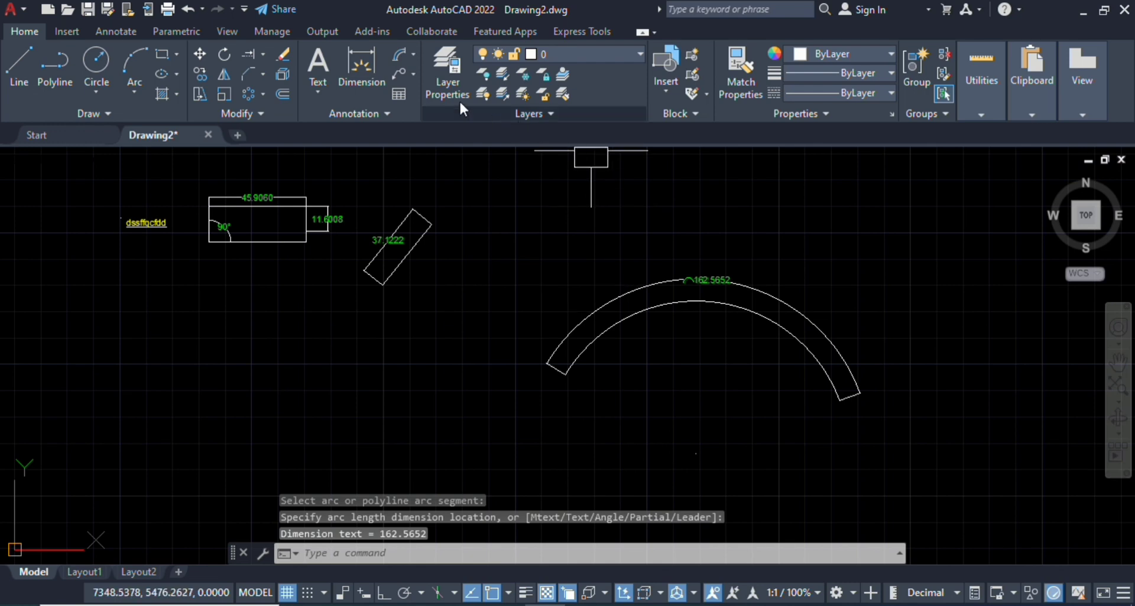
left_click(415, 54)
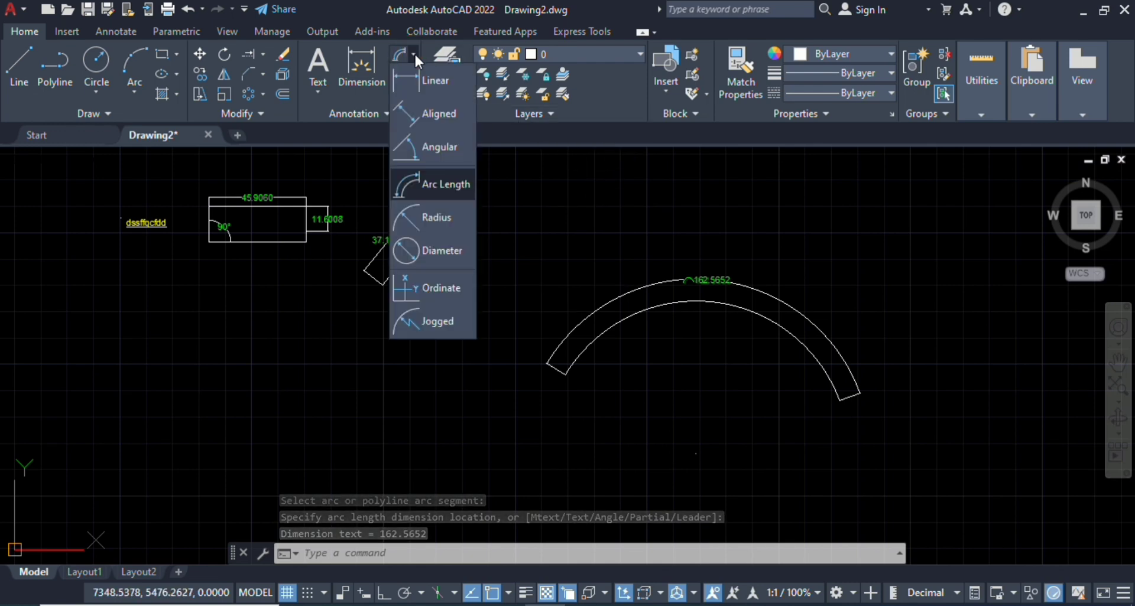
left_click(618, 214)
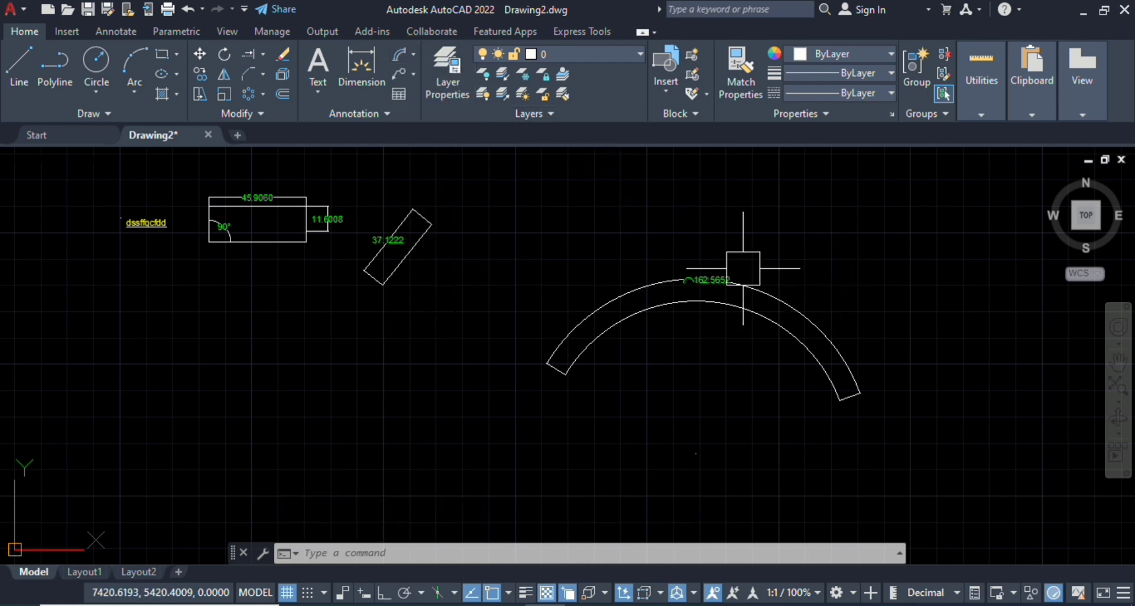
scroll(506, 309, "down", 1)
scroll(550, 337, "down", 1)
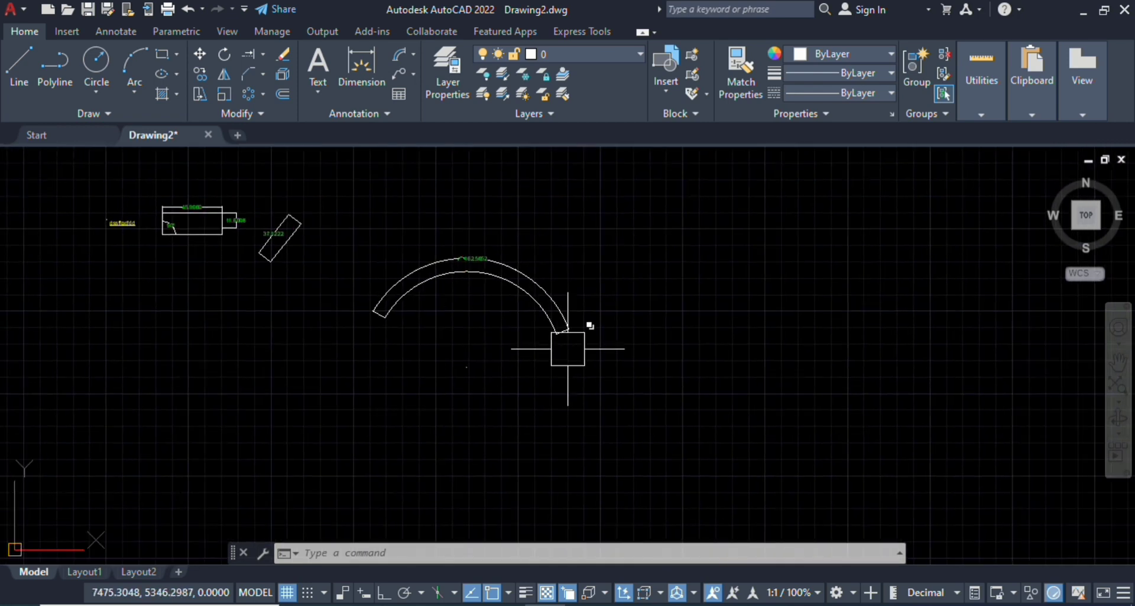
Step: Draw a circle with the C command by picking its centre and radius points
type("c")
key("Return")
scroll(313, 359, "up", 3)
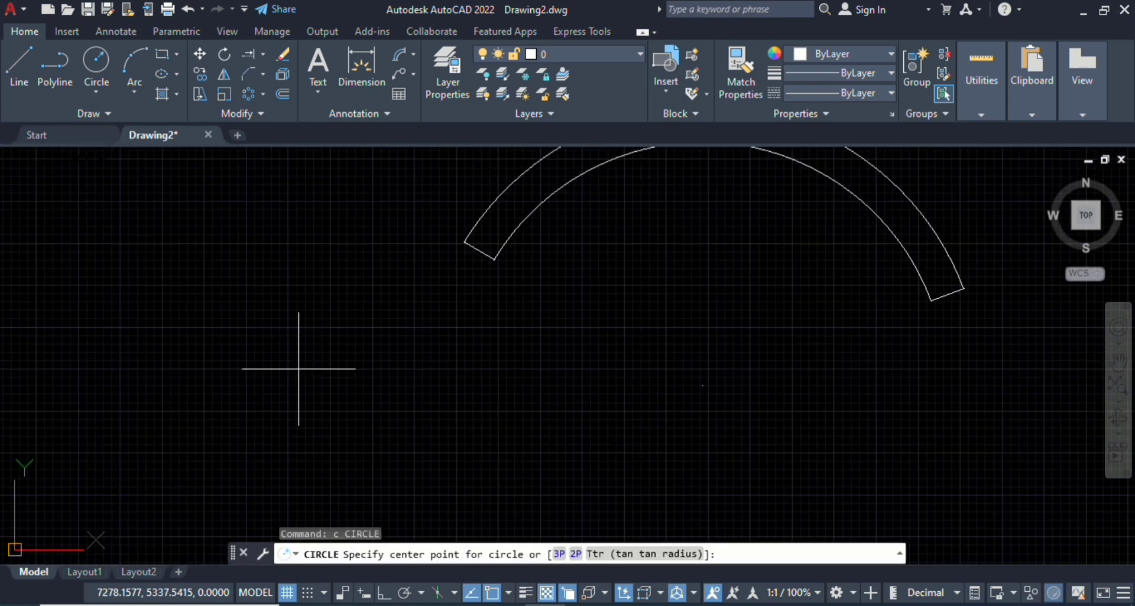
left_click(305, 331)
left_click(360, 401)
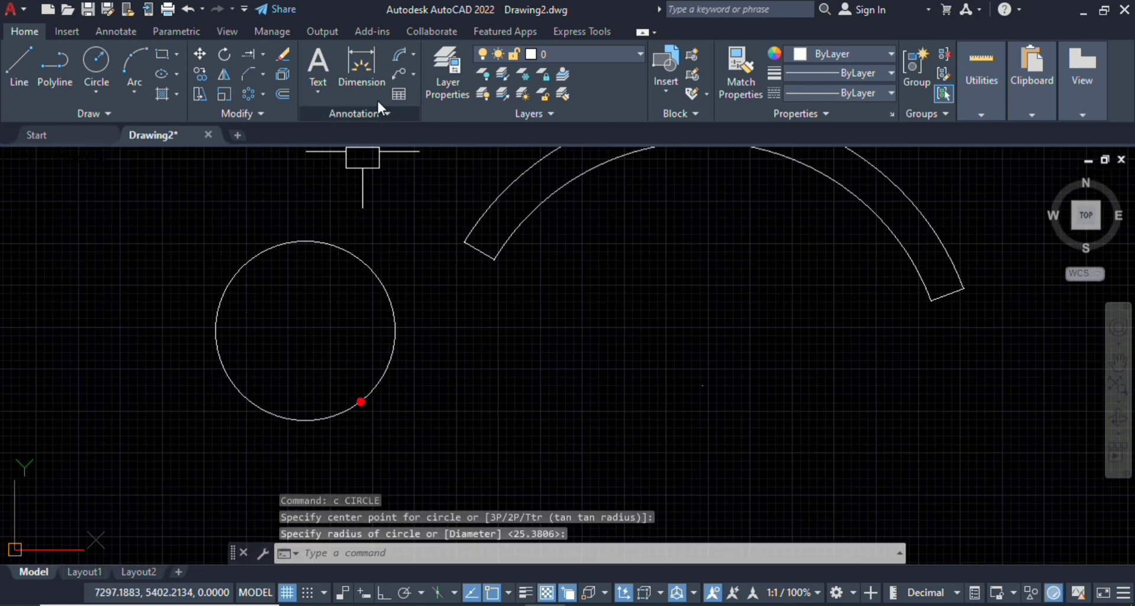
Step: Add a radius dimension reading R26.7286 to the circle, placed upper-left of it
left_click(413, 72)
left_click(416, 51)
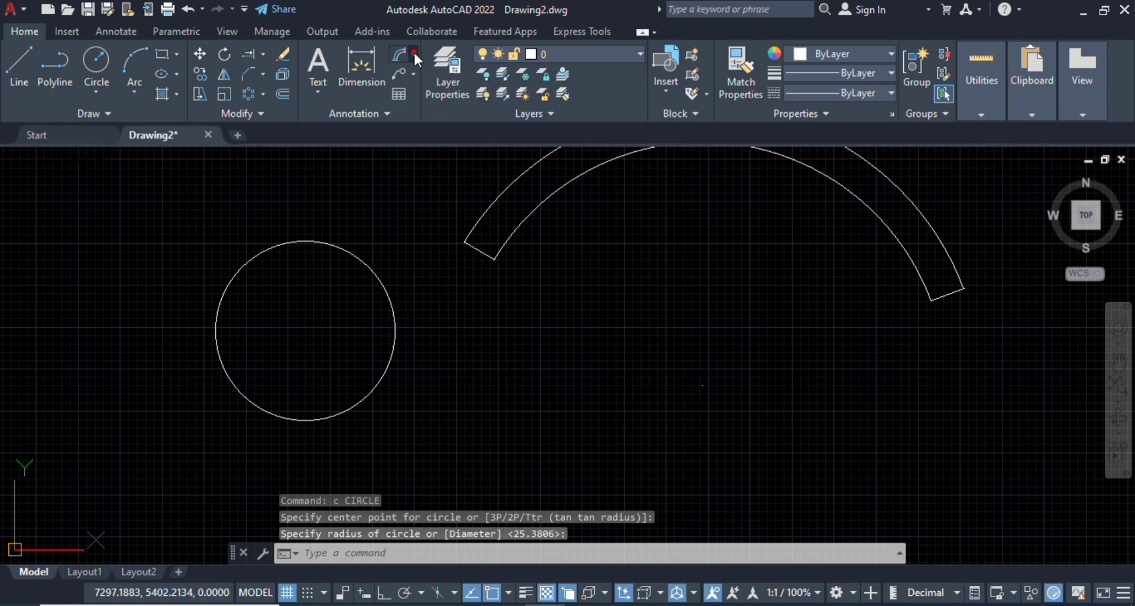
left_click(413, 50)
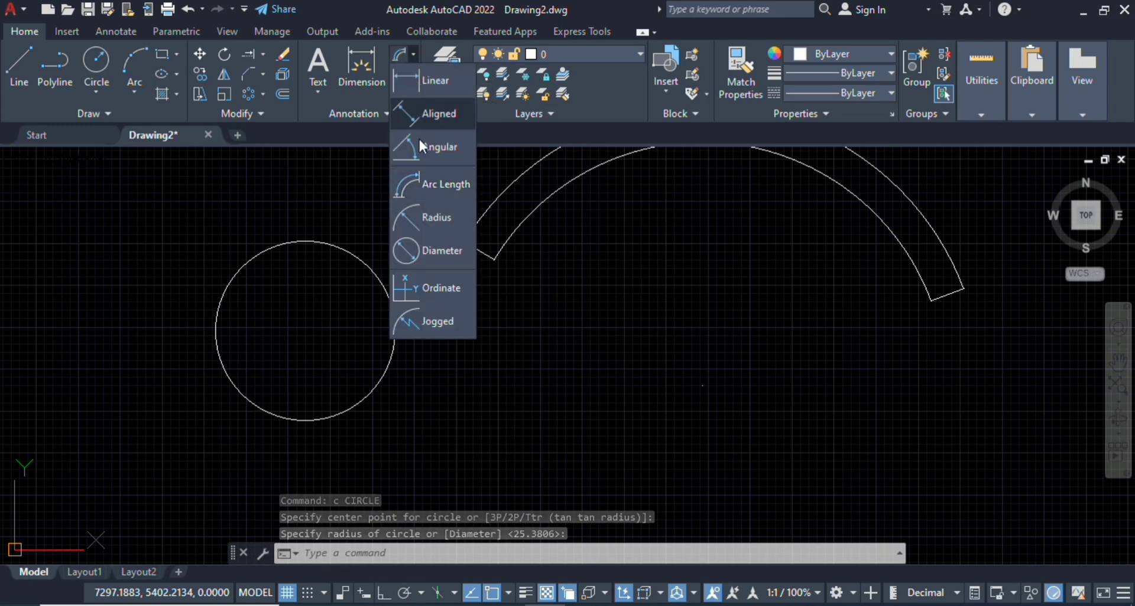
left_click(445, 215)
left_click(249, 267)
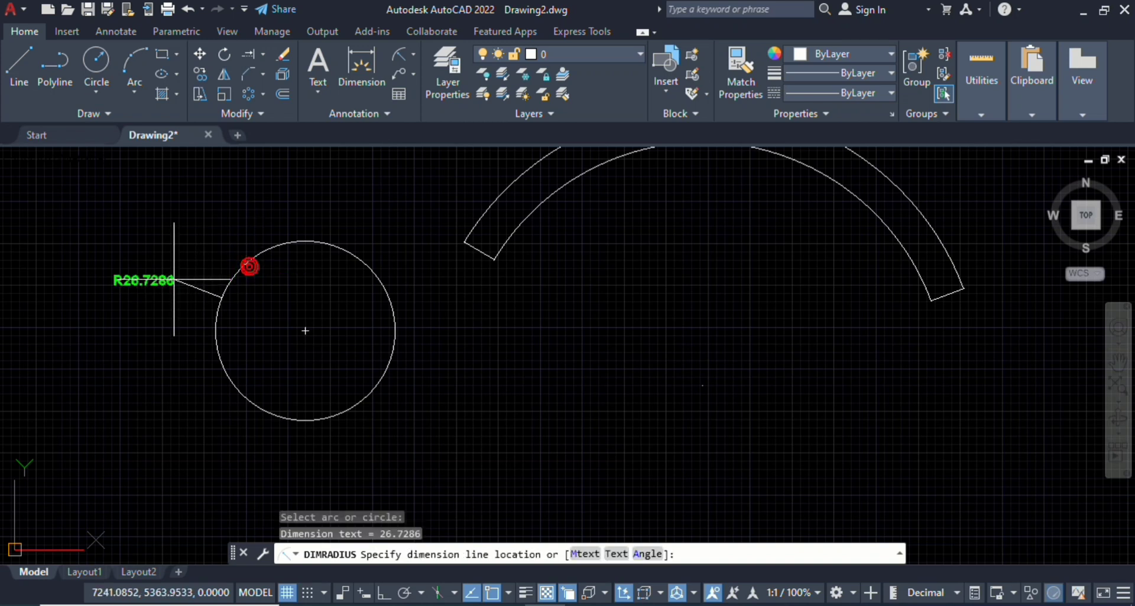
left_click(160, 237)
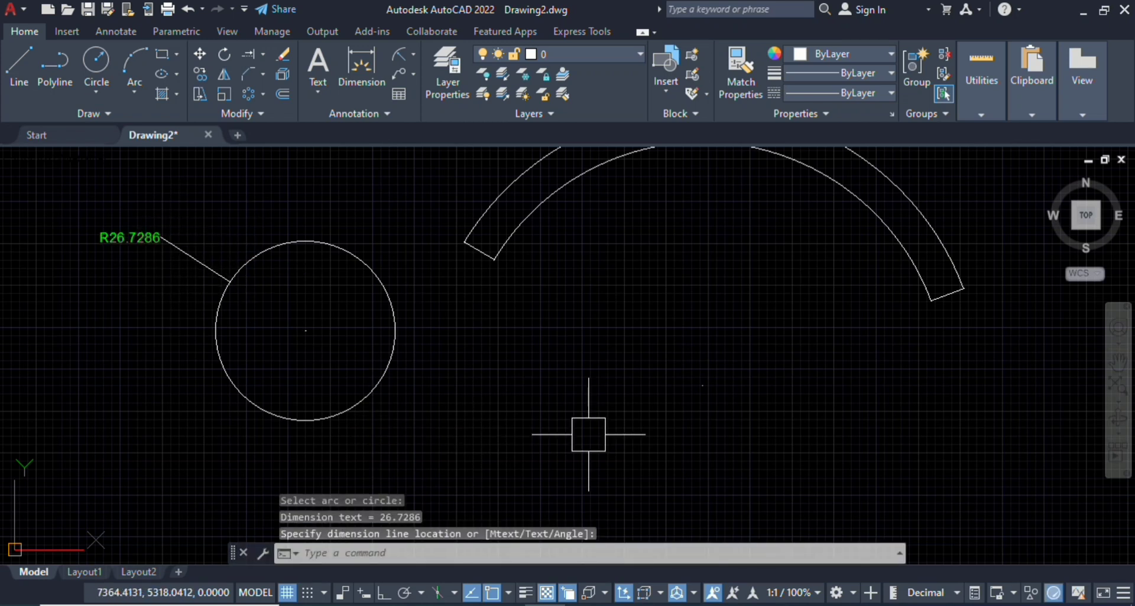
left_click(413, 52)
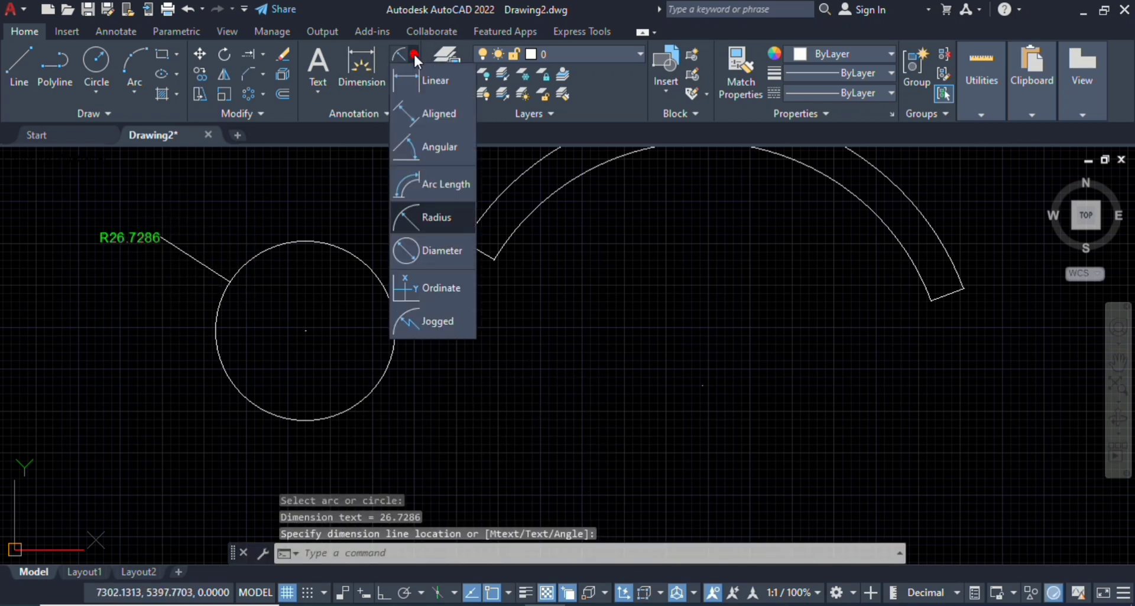
left_click(455, 255)
left_click(382, 293)
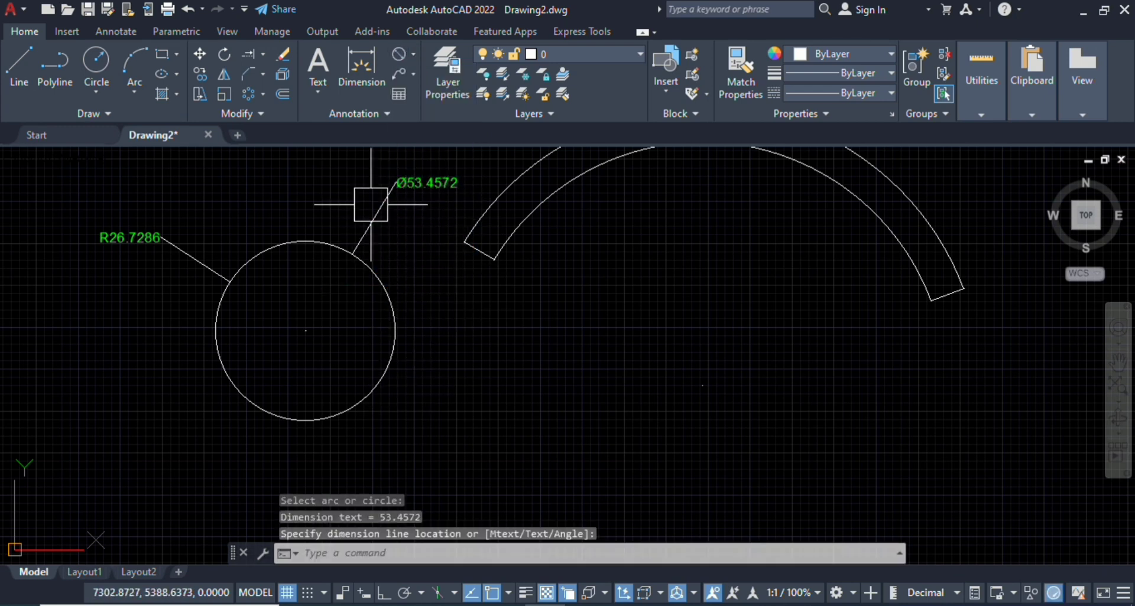
scroll(107, 239, "up", 6)
scroll(109, 237, "down", 4)
middle_click_drag(232, 328, 182, 341)
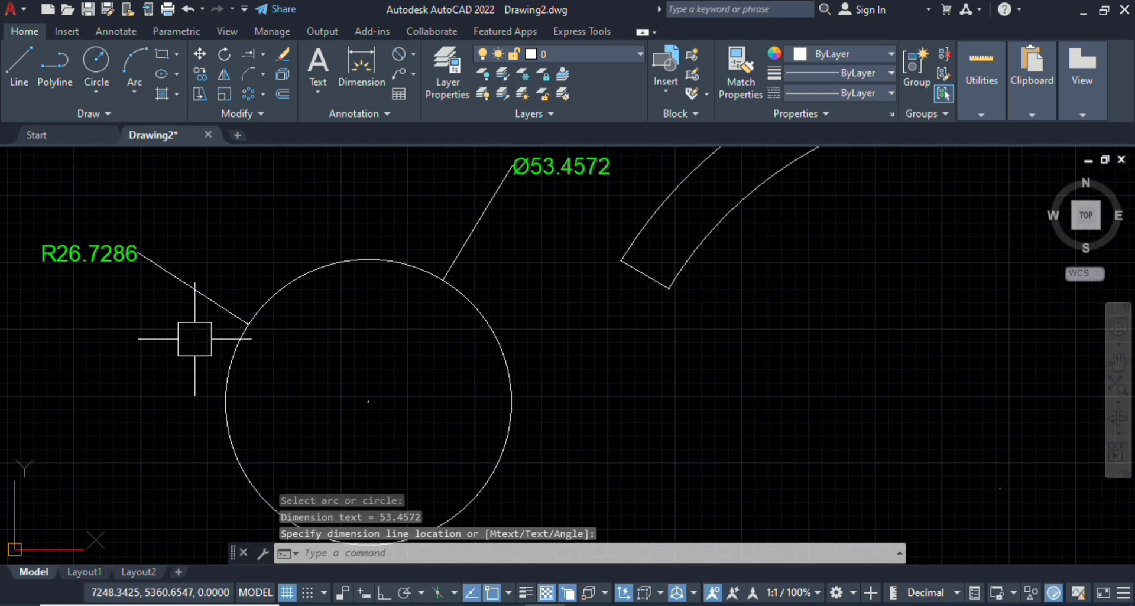
scroll(526, 361, "down", 2)
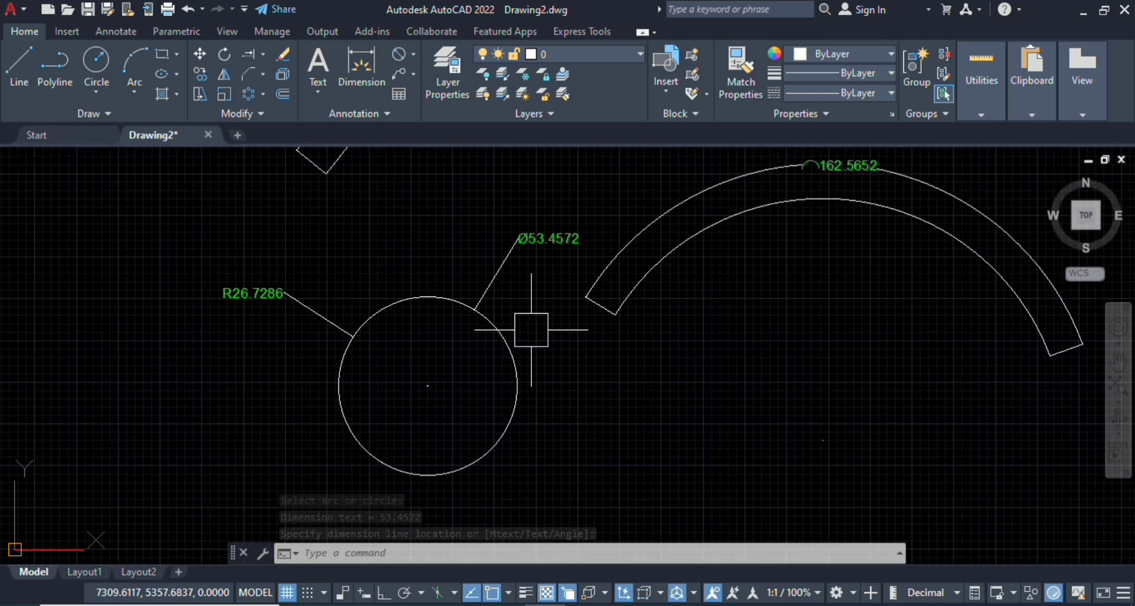
scroll(545, 223, "up", 4)
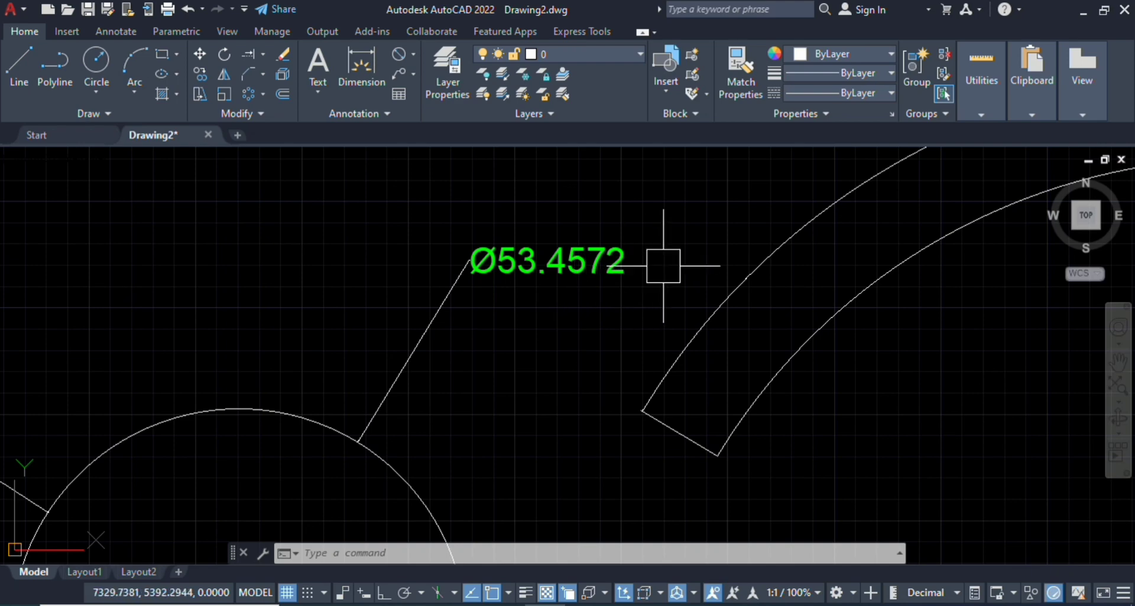
scroll(583, 285, "up", 2)
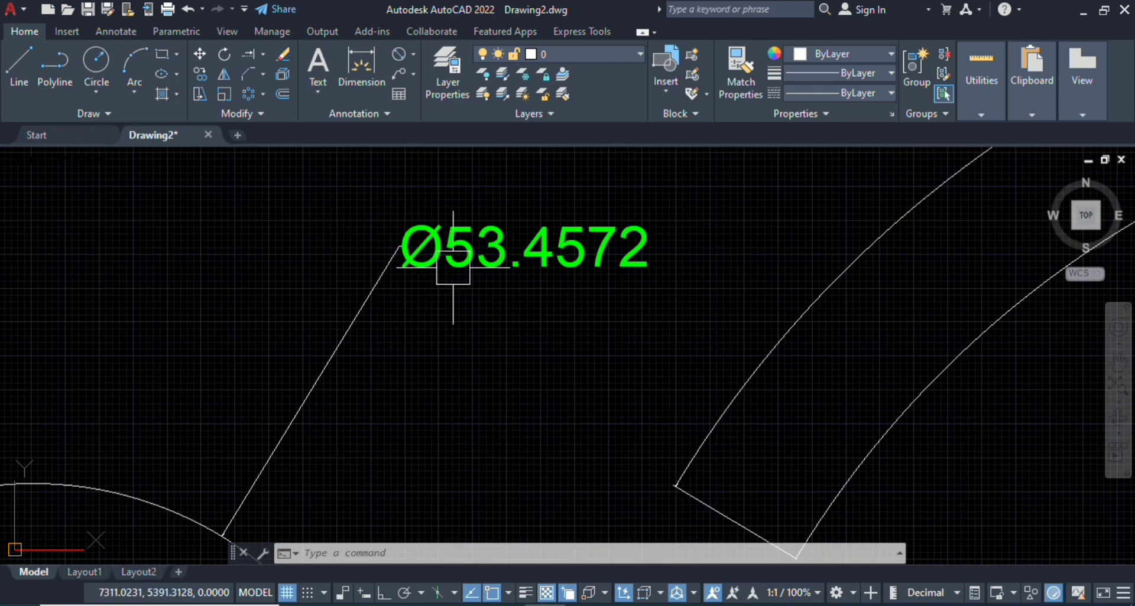
scroll(452, 268, "down", 2)
scroll(453, 268, "down", 2)
scroll(280, 335, "down", 1)
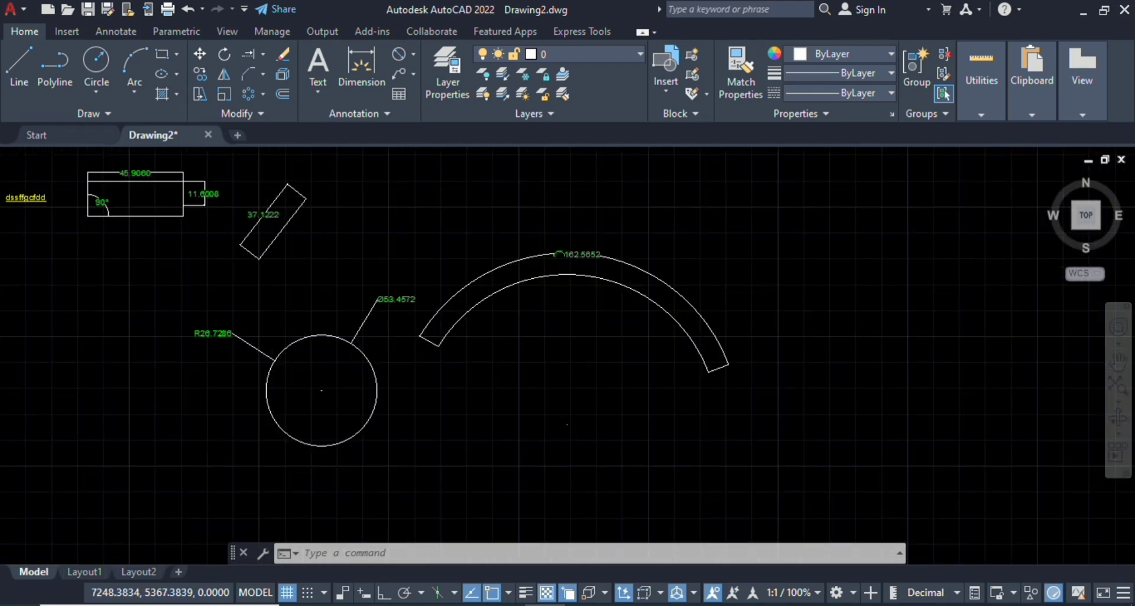
scroll(324, 350, "up", 2)
scroll(322, 350, "down", 2)
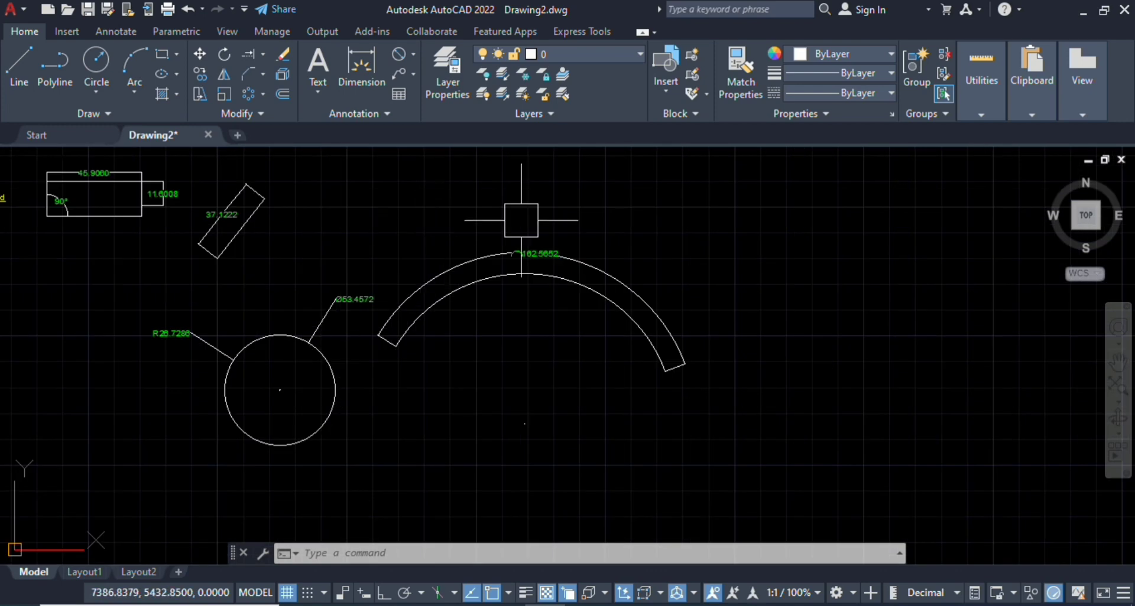
scroll(571, 267, "down", 2)
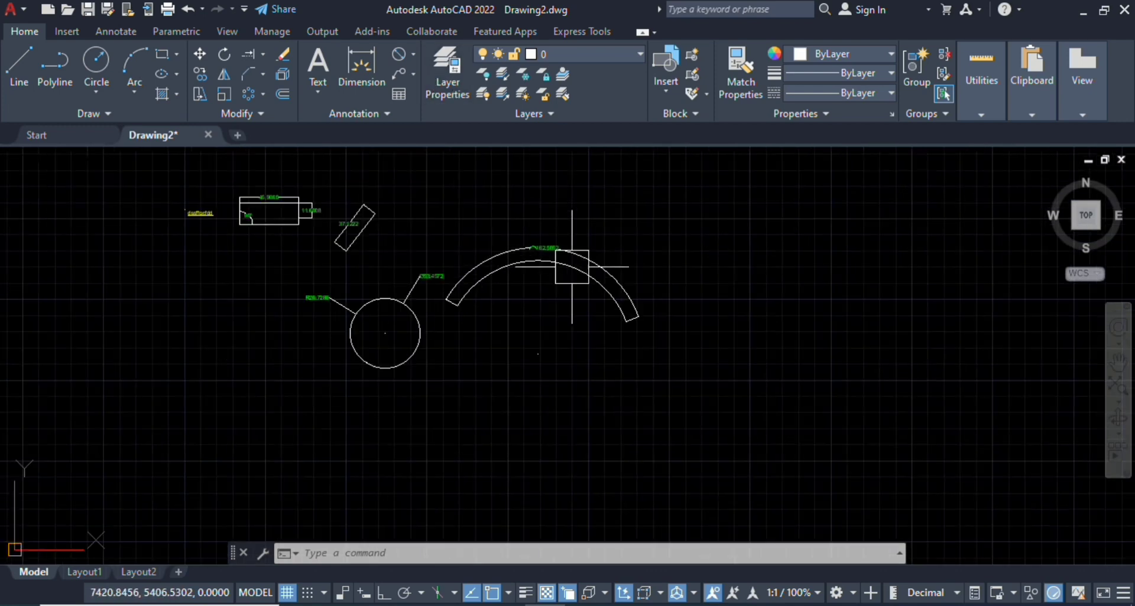
scroll(571, 267, "up", 1)
scroll(591, 283, "up", 1)
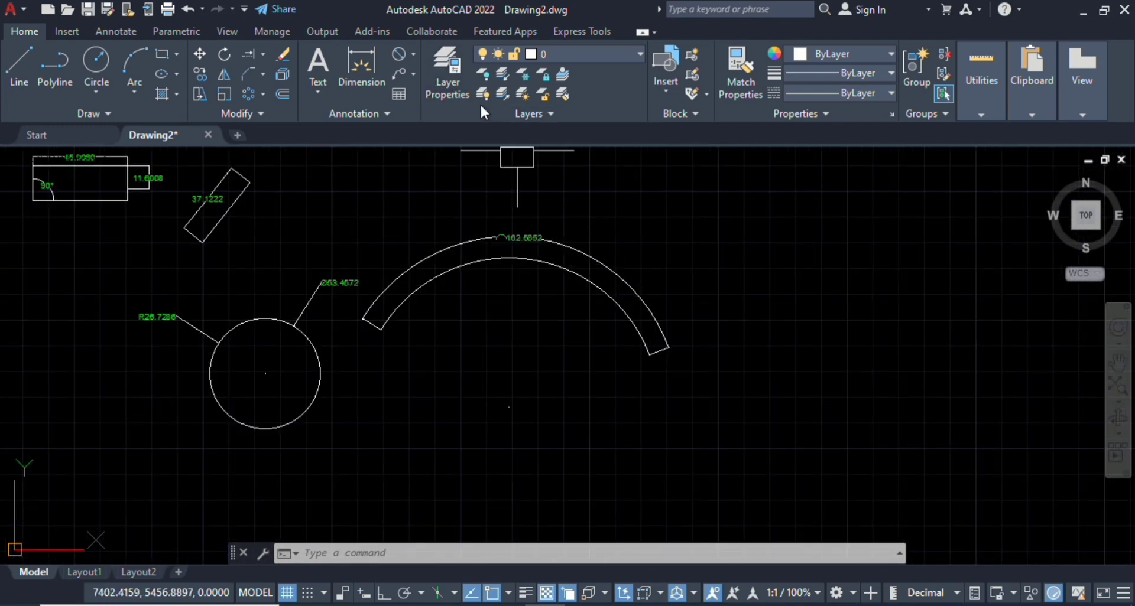
Step: Add a multileader from the arc's outer edge with the note 'qwsaearfdedzds'
left_click(400, 74)
left_click(591, 283)
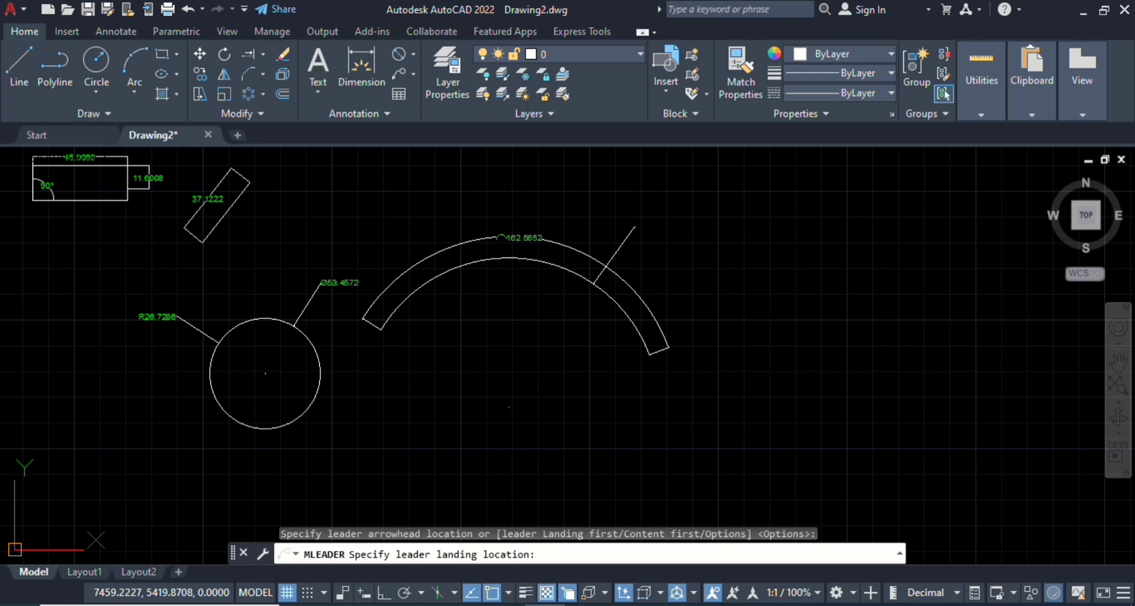
left_click(635, 226)
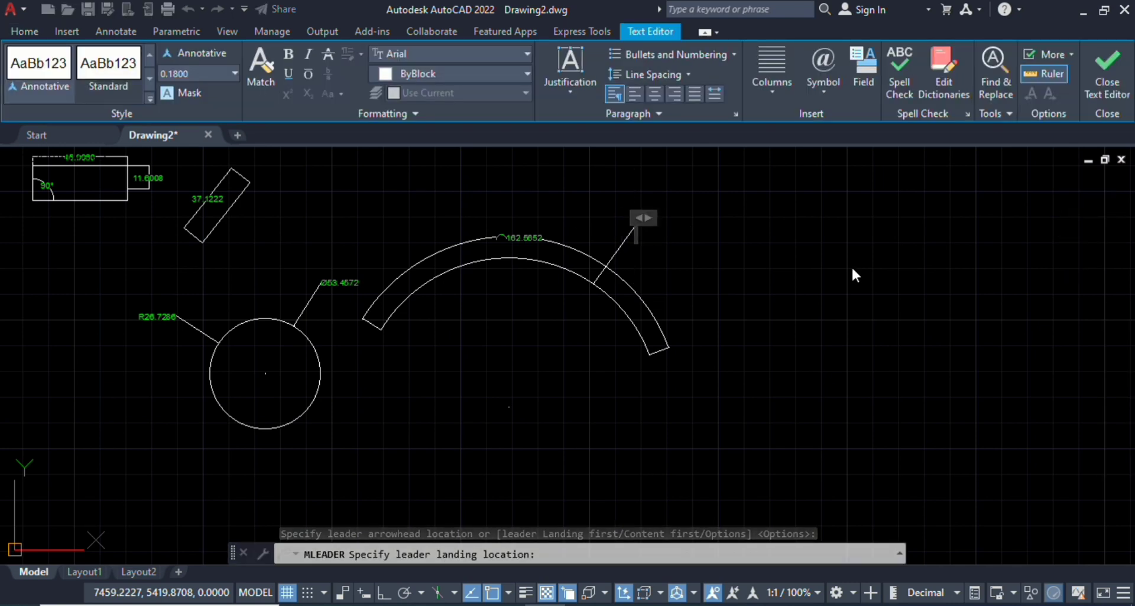
type("qwsaearfdedzds")
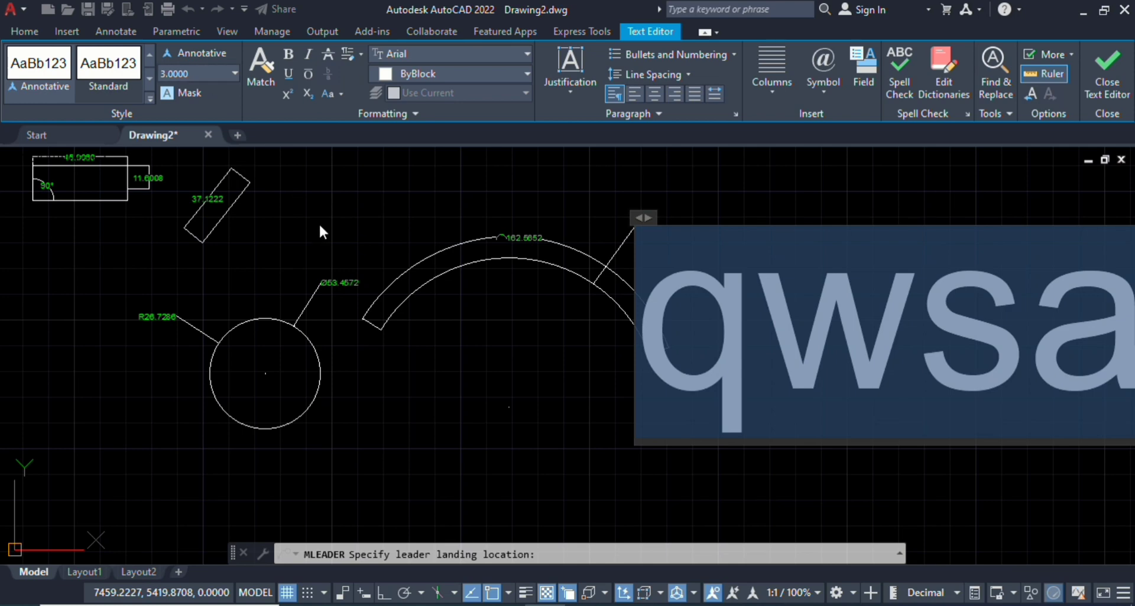
left_click(479, 359)
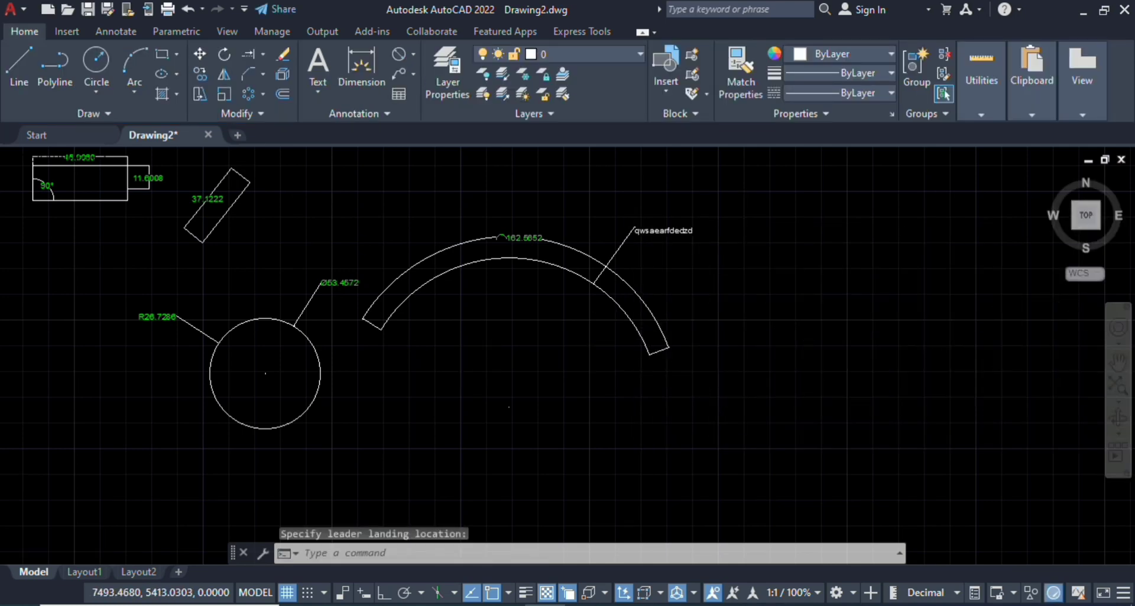
Step: Zoom and pan to open empty space beside the drawing
scroll(739, 254, "up", 3)
scroll(640, 202, "up", 3)
scroll(640, 203, "down", 3)
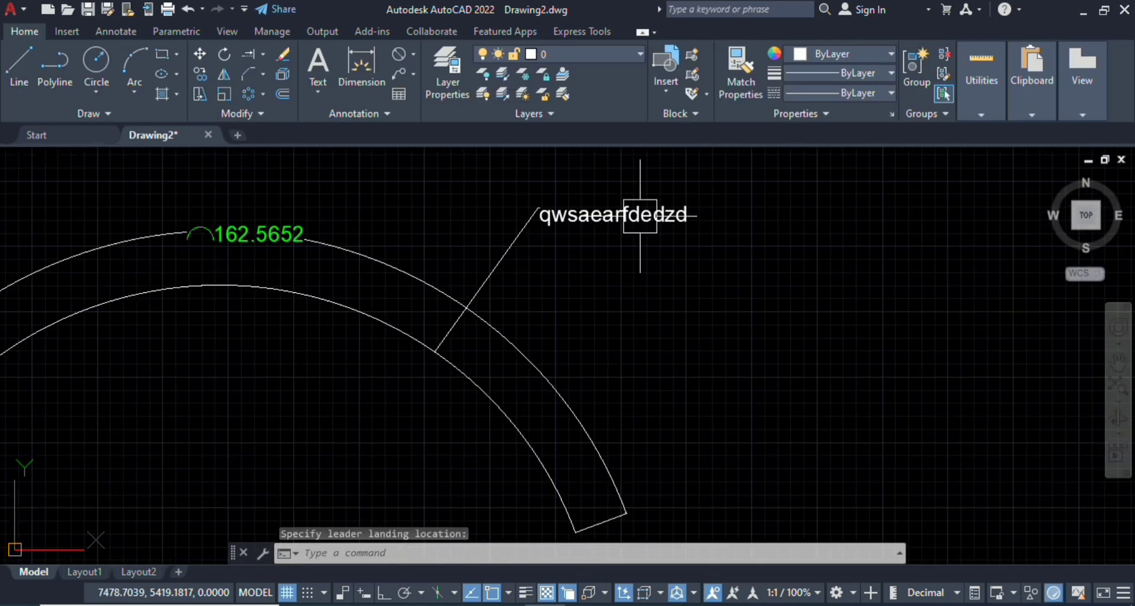
scroll(647, 204, "down", 3)
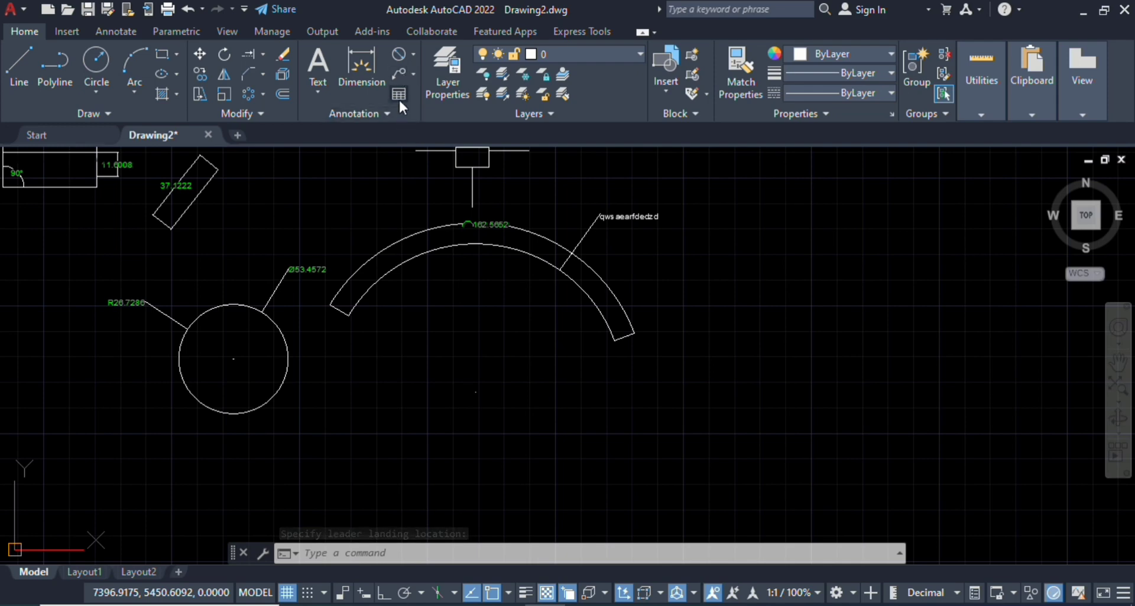
scroll(582, 246, "down", 5)
mouse_move(689, 321)
middle_mouse_down()
mouse_move(540, 240)
mouse_move(456, 258)
middle_mouse_up()
scroll(543, 241, "up", 5)
scroll(515, 258, "down", 3)
Step: Configure the Insert Table settings for 5 columns and 4 data rows and confirm
scroll(286, 220, "up", 3)
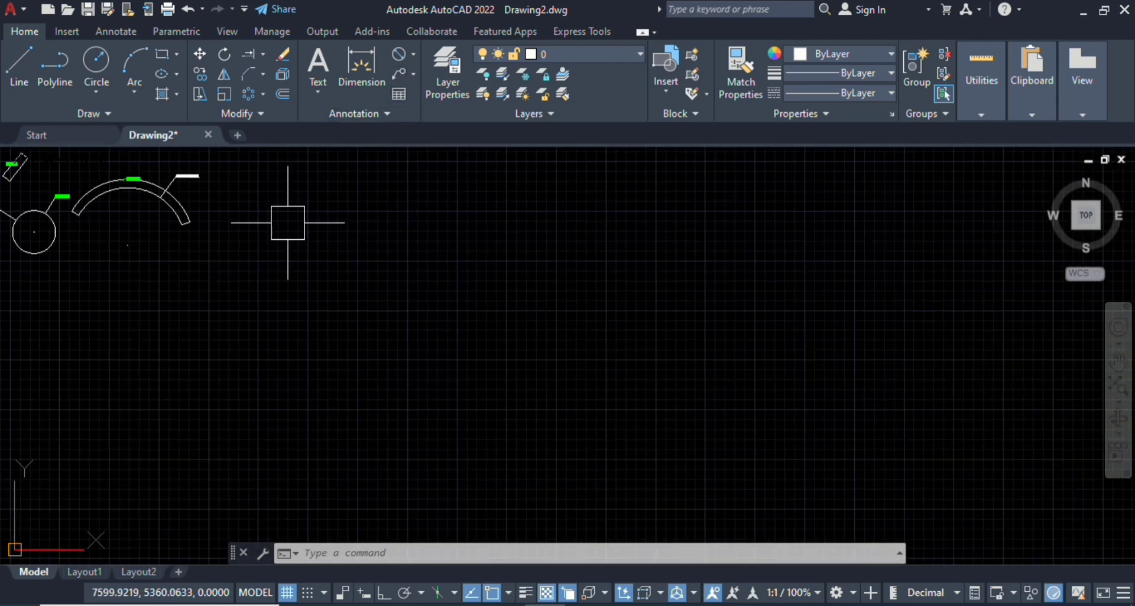
scroll(287, 220, "up", 3)
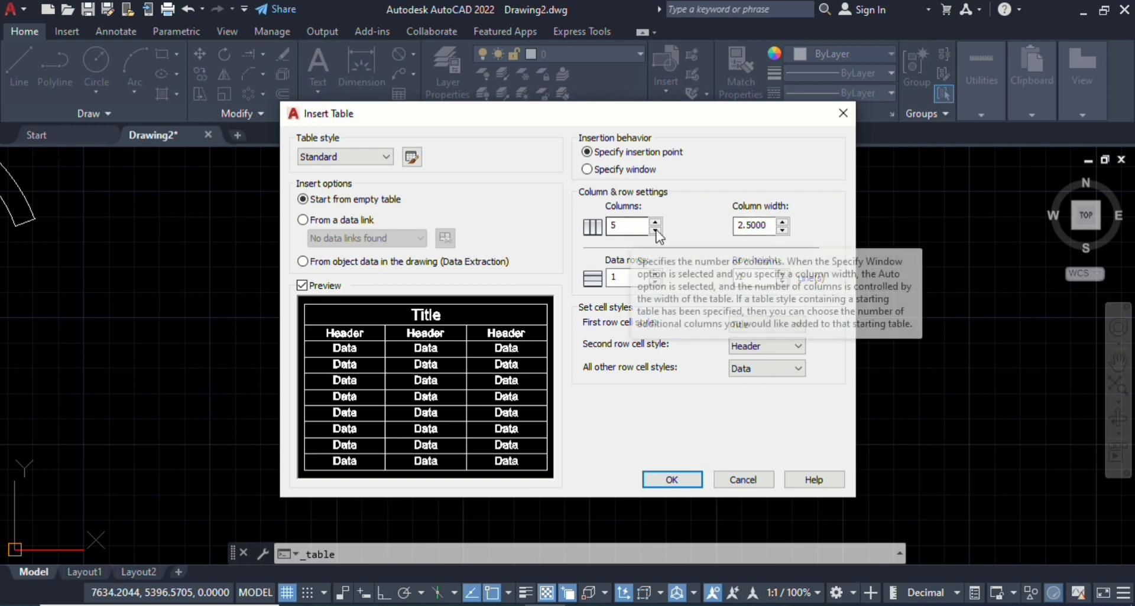
left_click(655, 274)
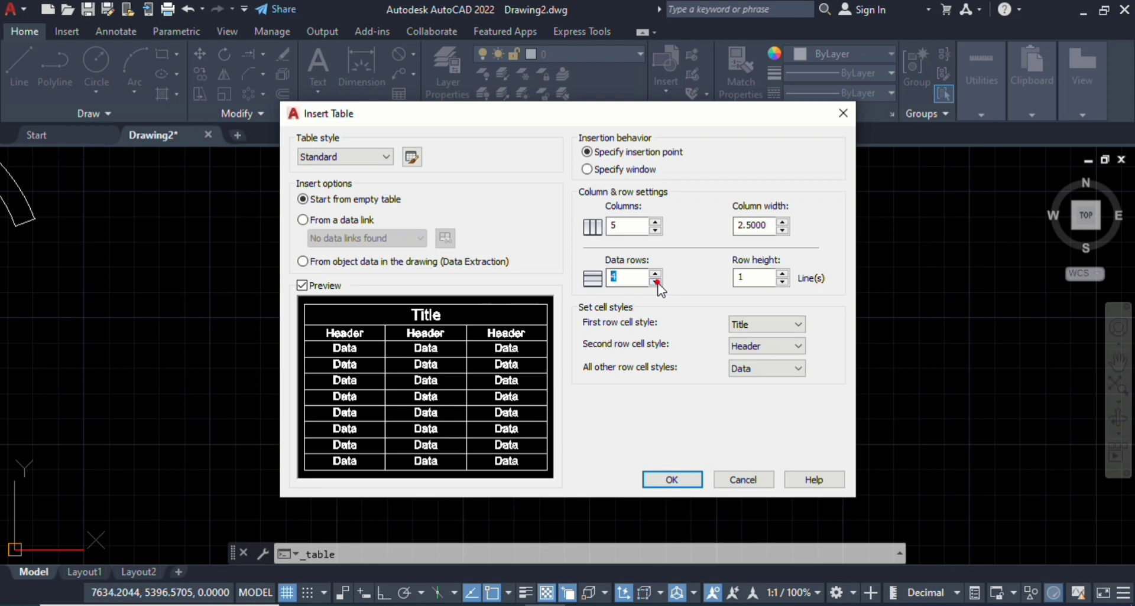
left_click(687, 480)
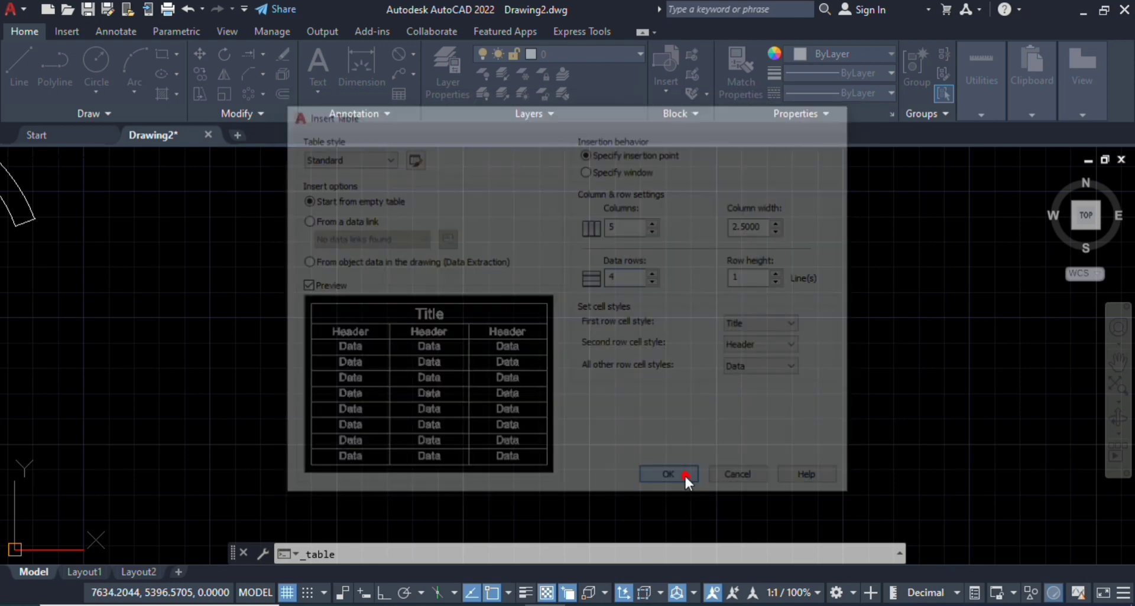
Step: Place the empty 5-column table right of the shapes, leaving its cells blank
scroll(423, 317, "up", 10)
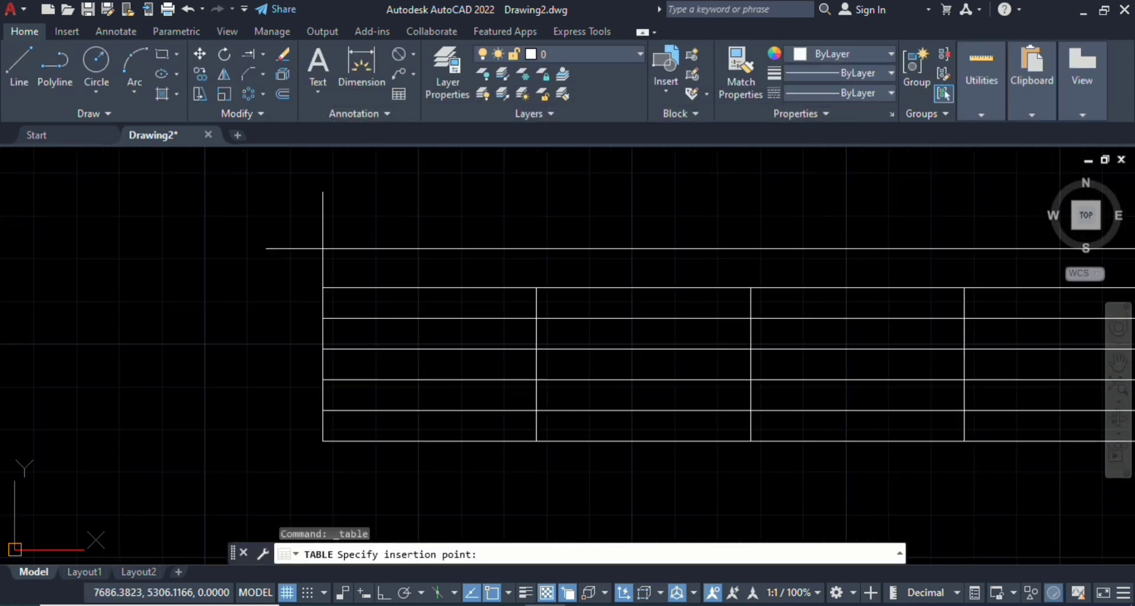
scroll(325, 248, "down", 2)
scroll(102, 180, "down", 4)
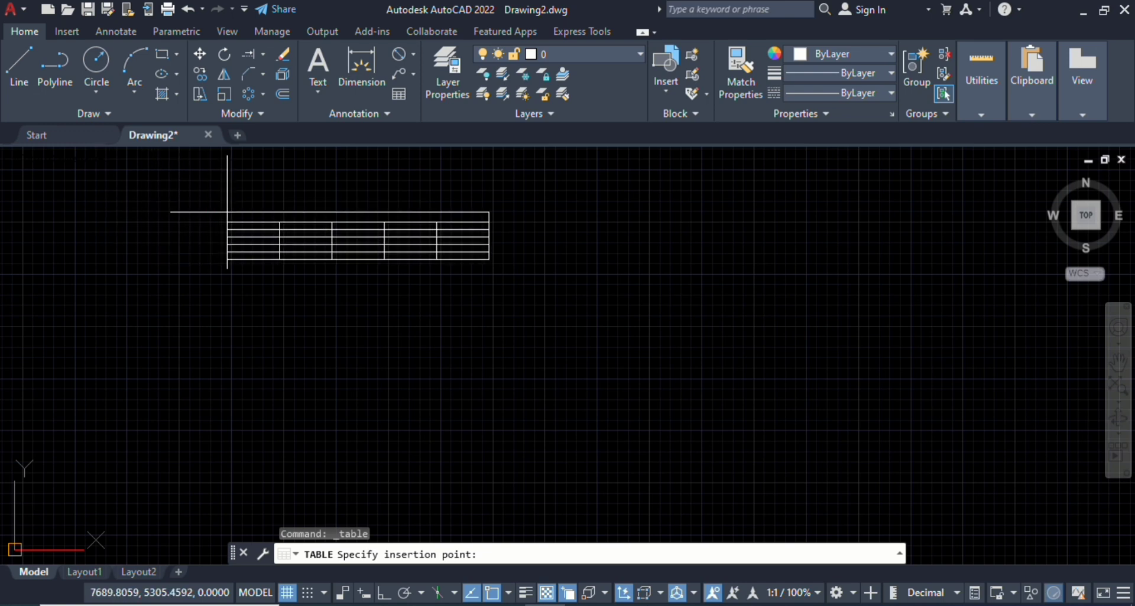
left_click(227, 211)
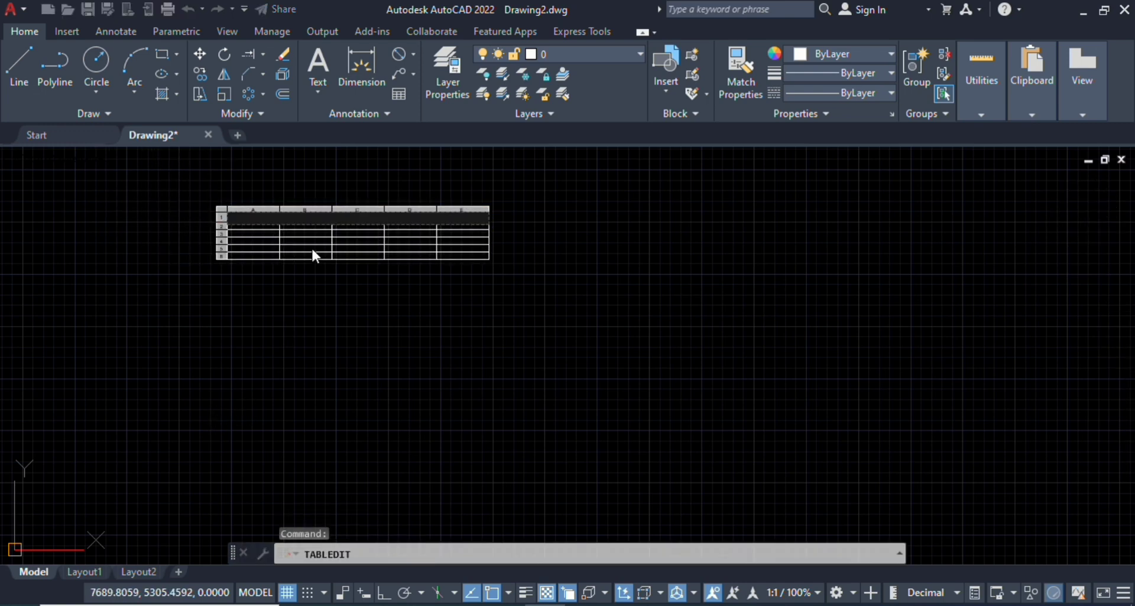
scroll(319, 227, "up", 3)
scroll(364, 222, "up", 3)
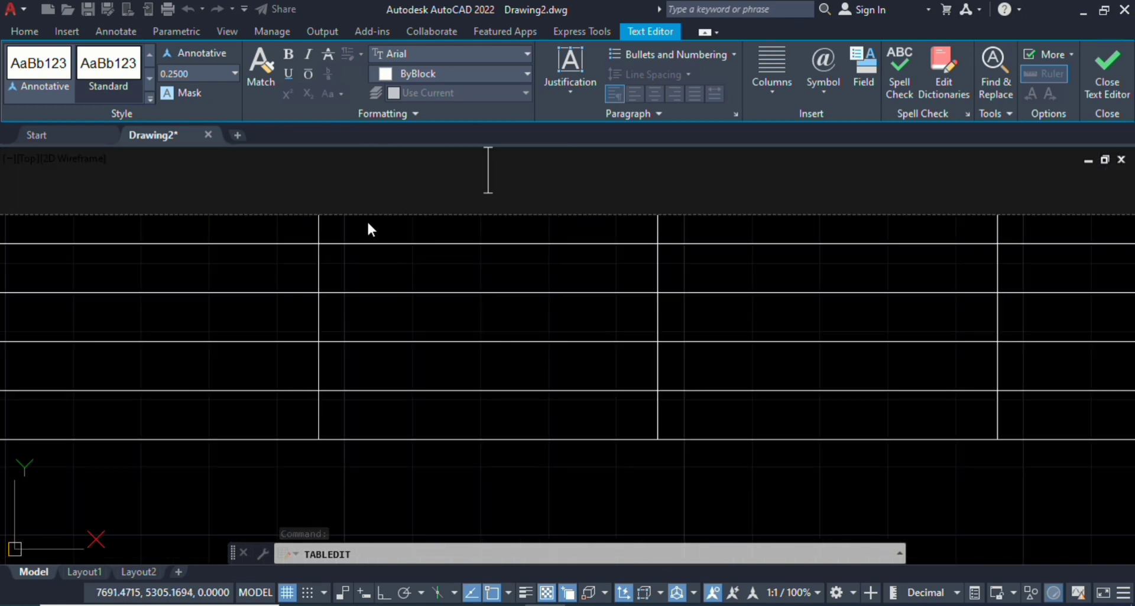
left_click(461, 237)
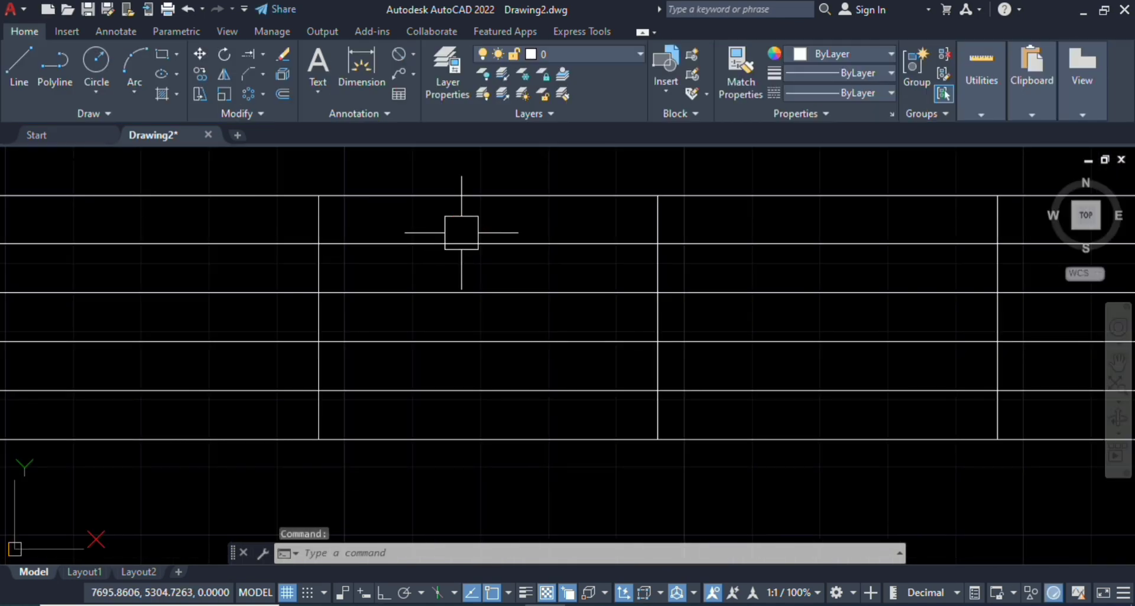
left_click(457, 222)
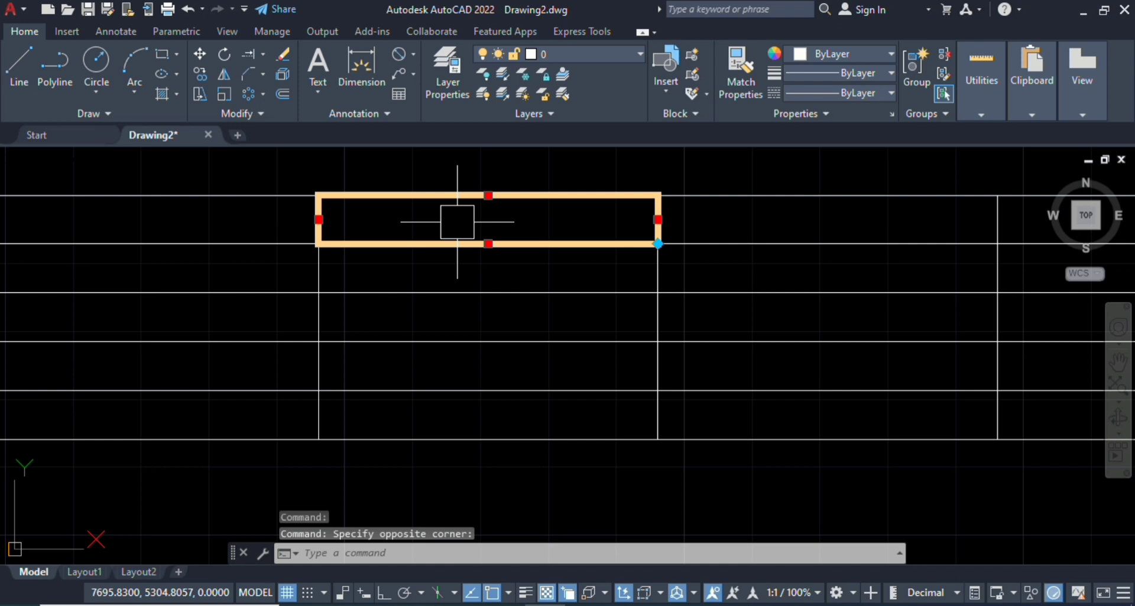
key("Escape")
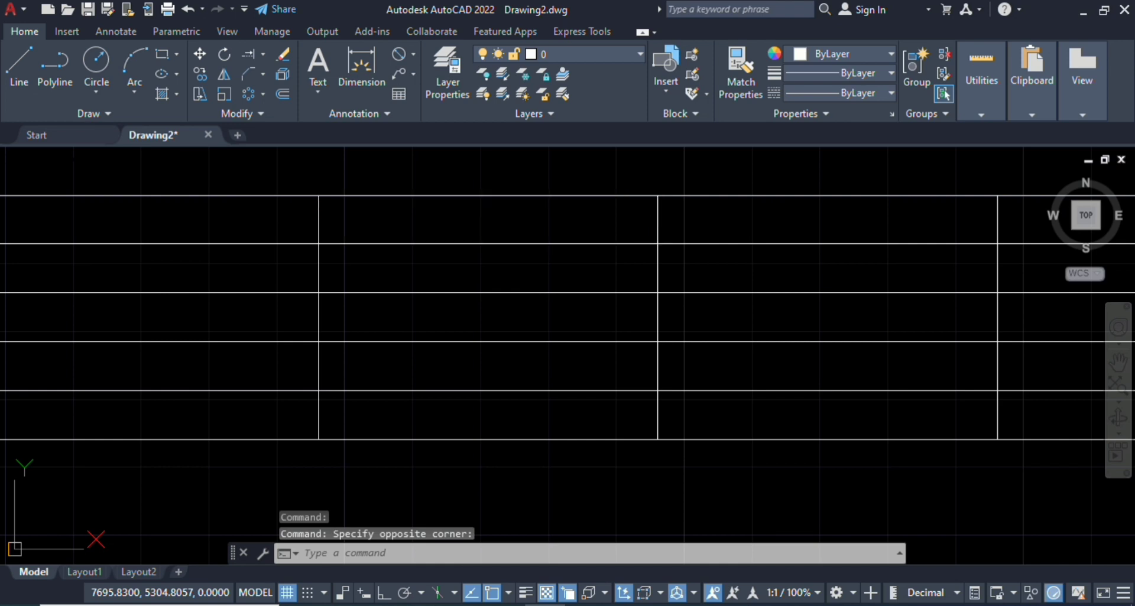
Step: Enter the word 'education' in the table's third header cell
double_click(458, 224)
type("edu")
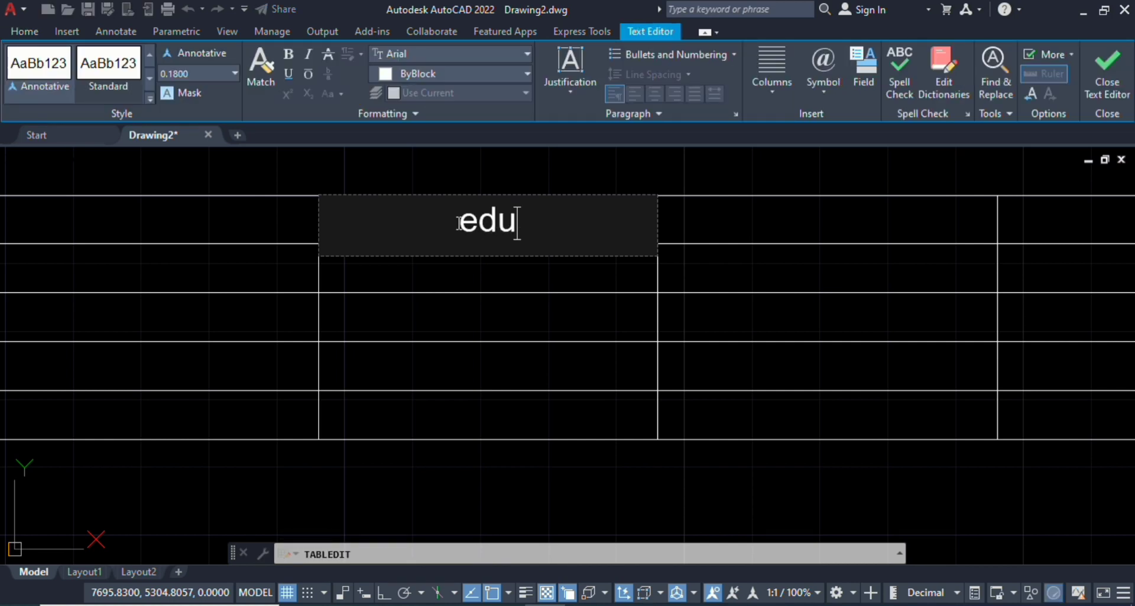
type("ca")
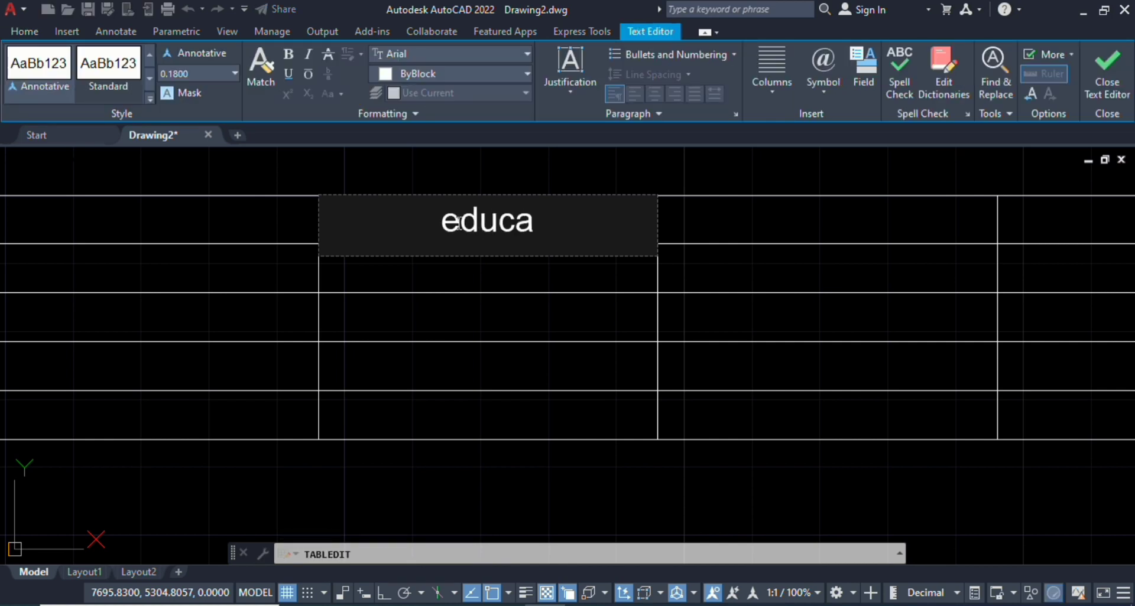
type("tio")
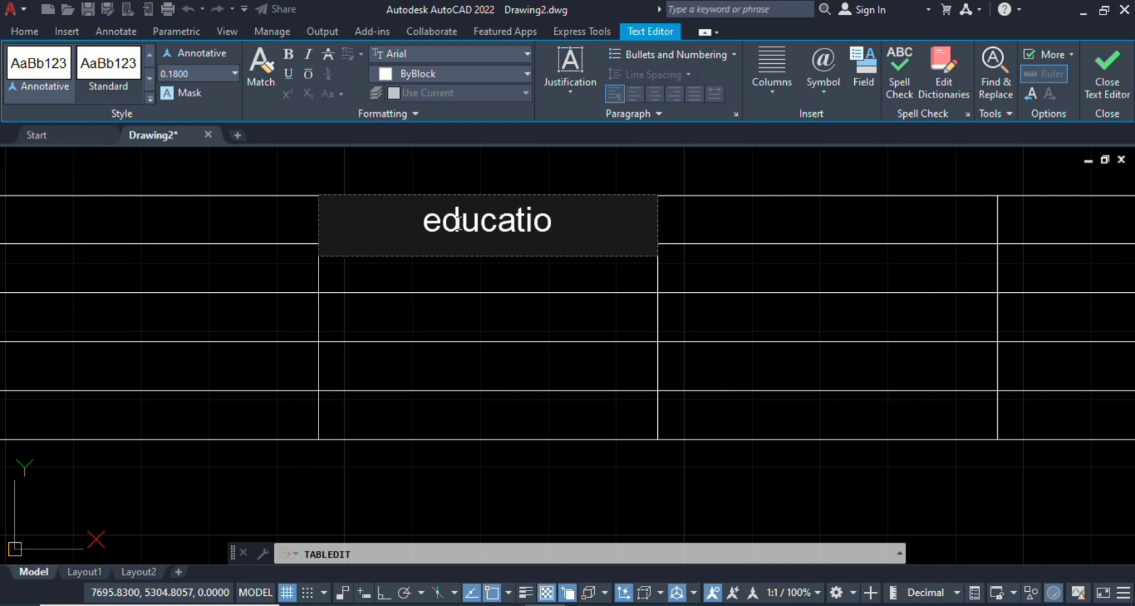
type("n")
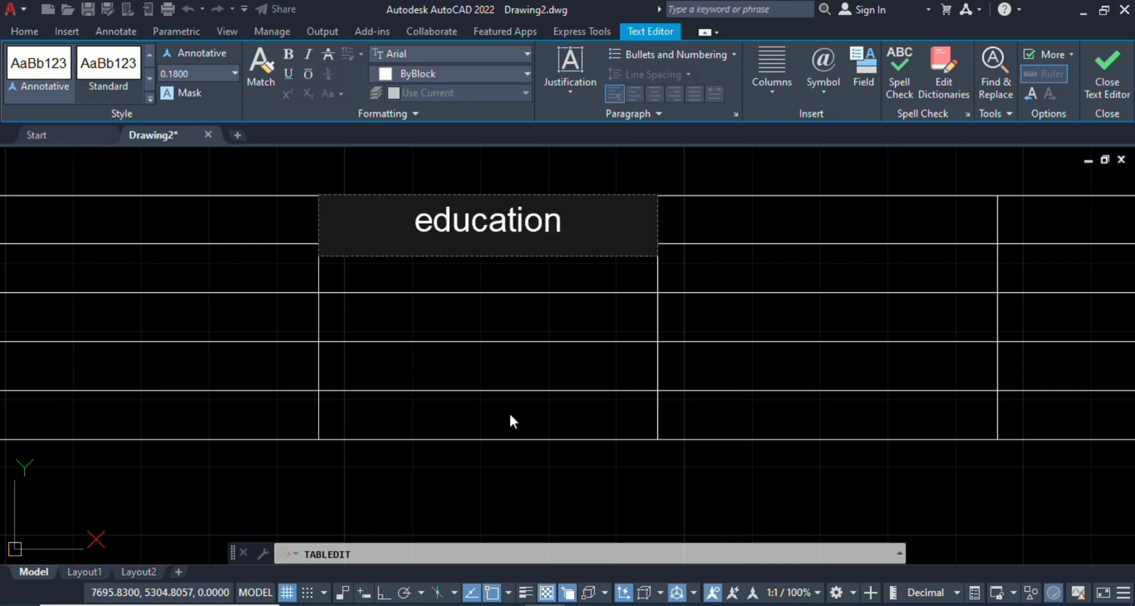
Step: Close the cell editor and bring the table with 'education' into view
left_click(573, 489)
scroll(413, 349, "down", 4)
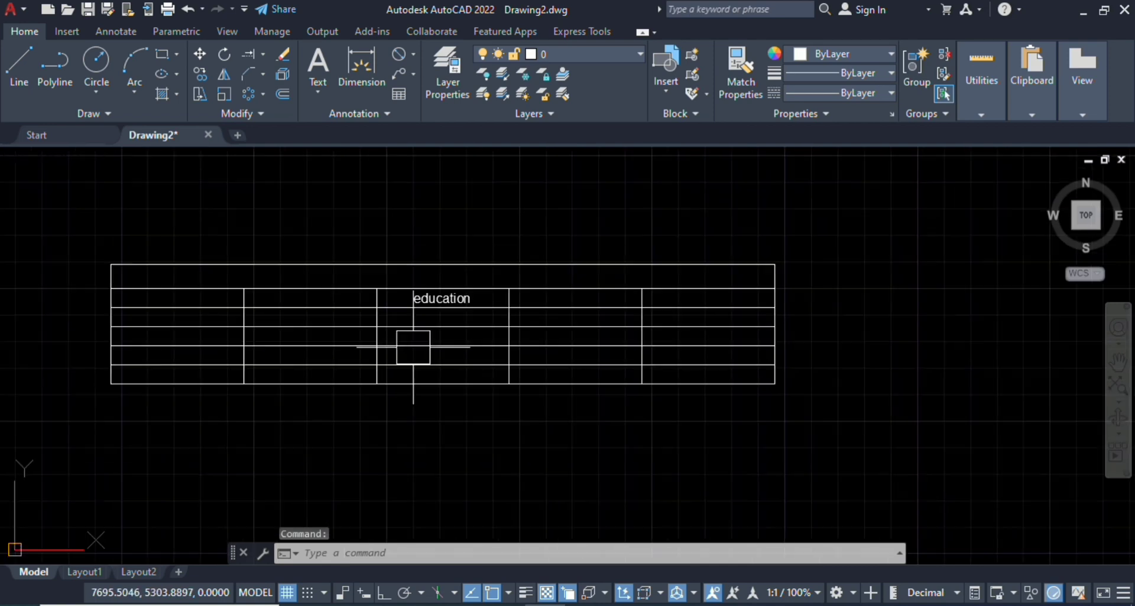
scroll(503, 362, "up", 2)
middle_click_drag(499, 362, 418, 385)
scroll(384, 391, "down", 2)
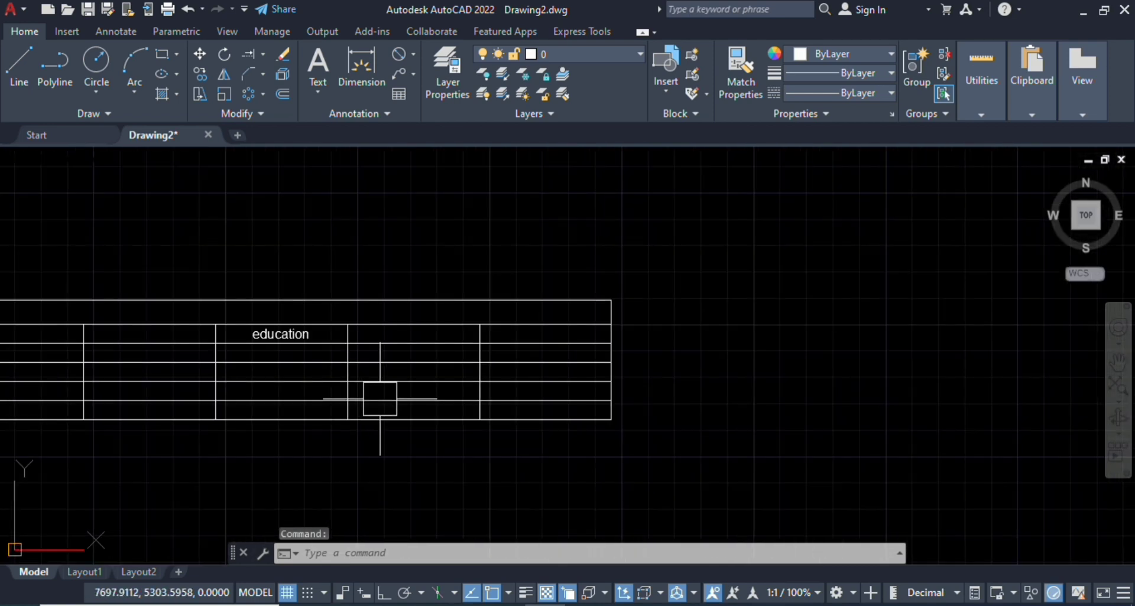
middle_click_drag(110, 356, 278, 390)
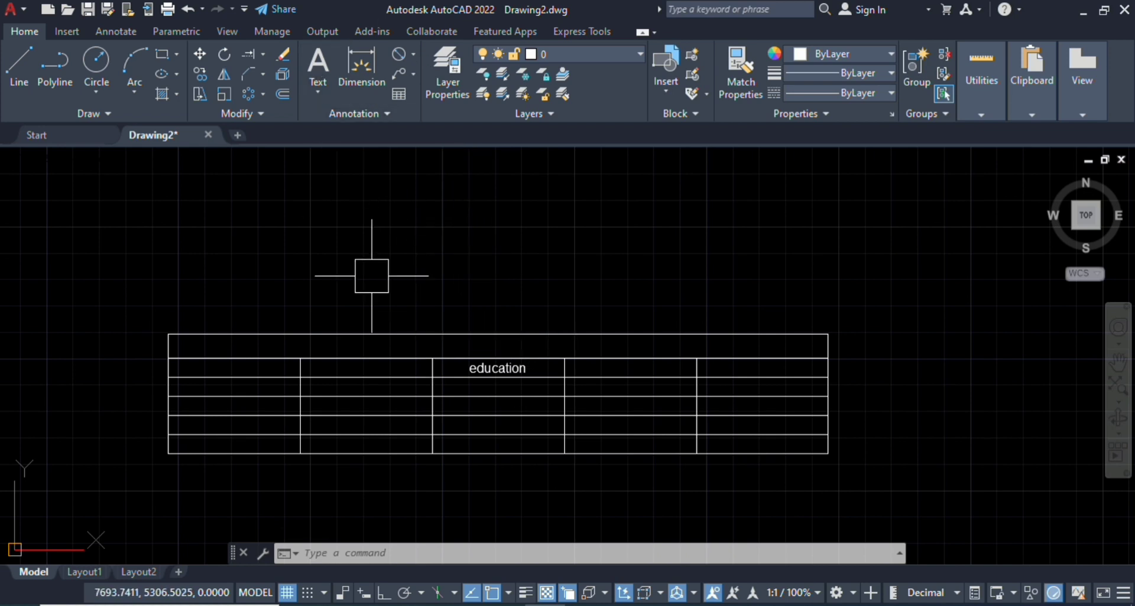
scroll(372, 274, "down", 4)
scroll(408, 305, "up", 10)
scroll(431, 299, "down", 4)
middle_click_drag(431, 299, 375, 269)
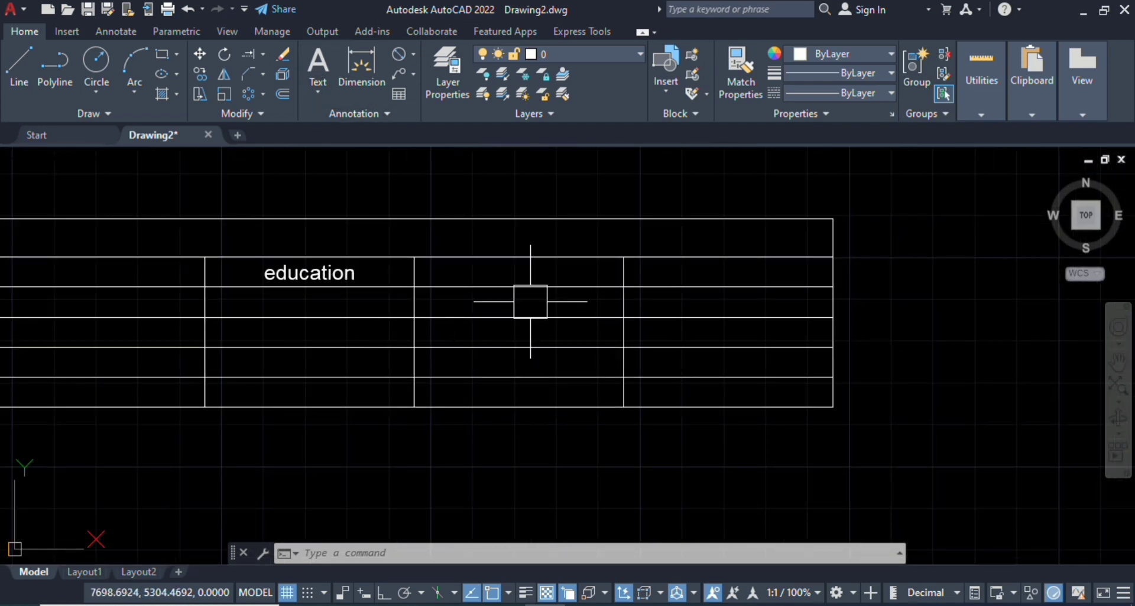
scroll(263, 319, "down", 2)
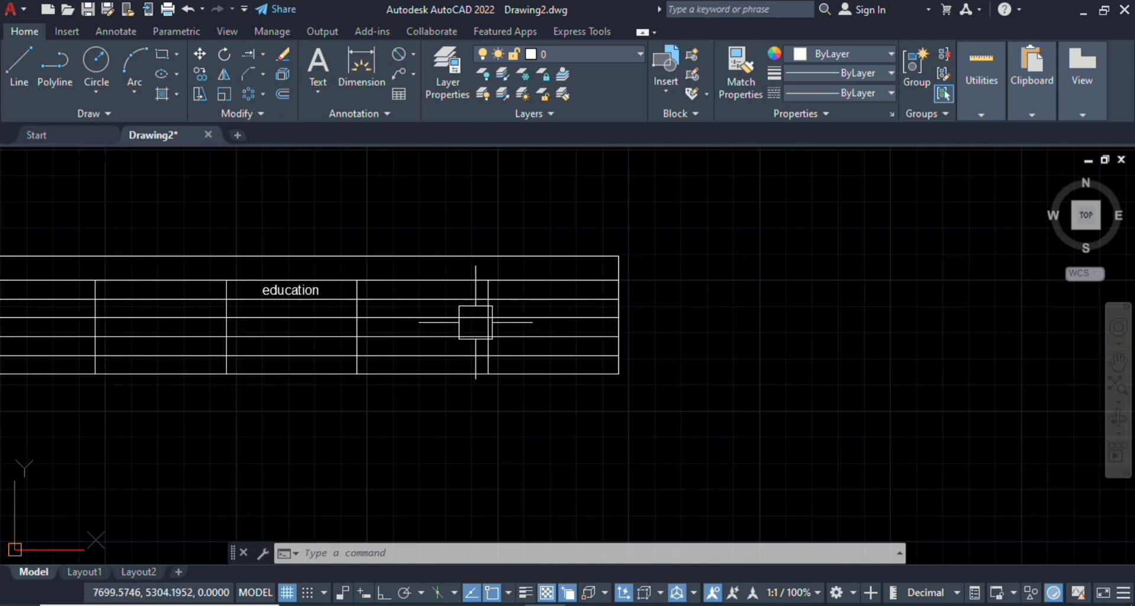
scroll(413, 343, "down", 3)
scroll(405, 380, "down", 1)
scroll(579, 346, "up", 4)
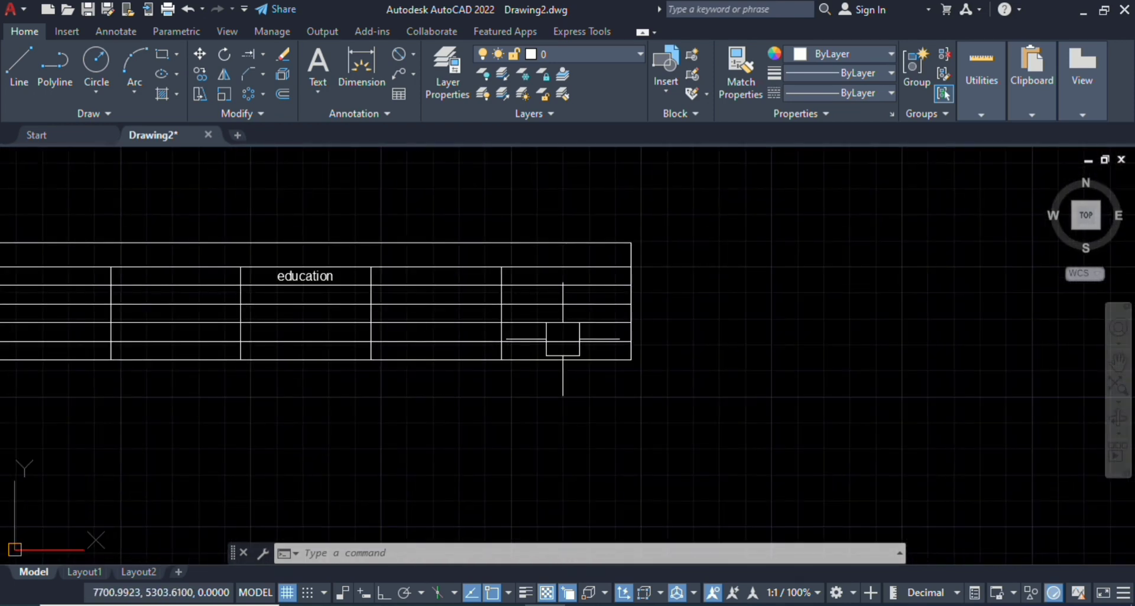